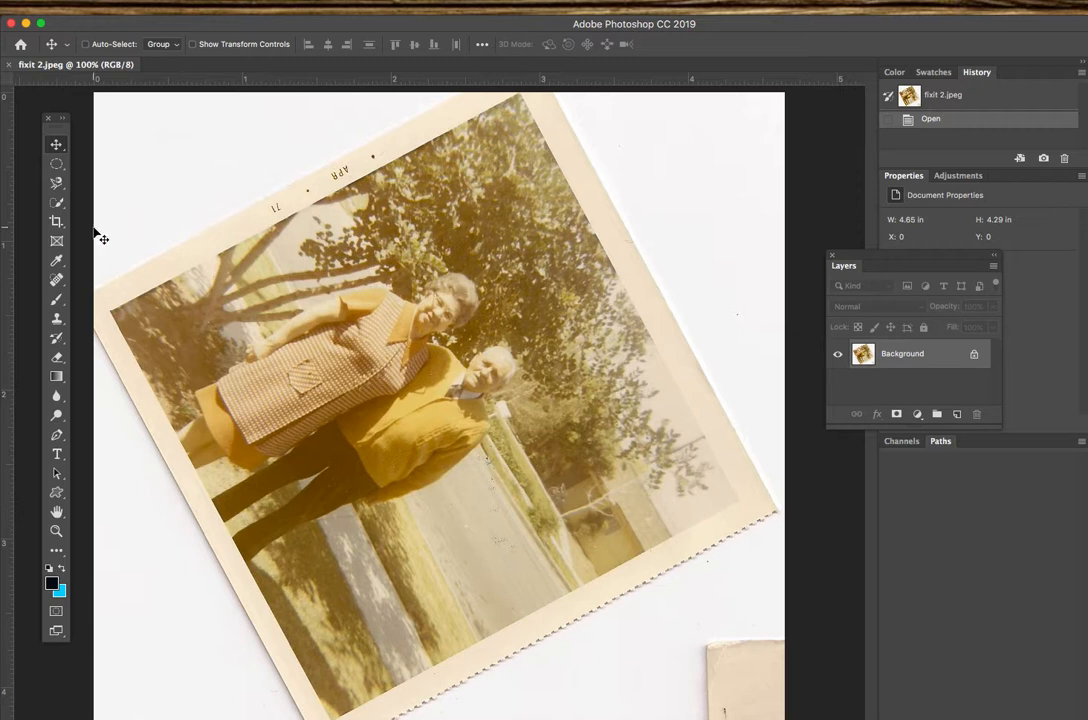
# Start a crop of the scanned photo and rotate it until the couple stands upright
pyautogui.click(60, 224)
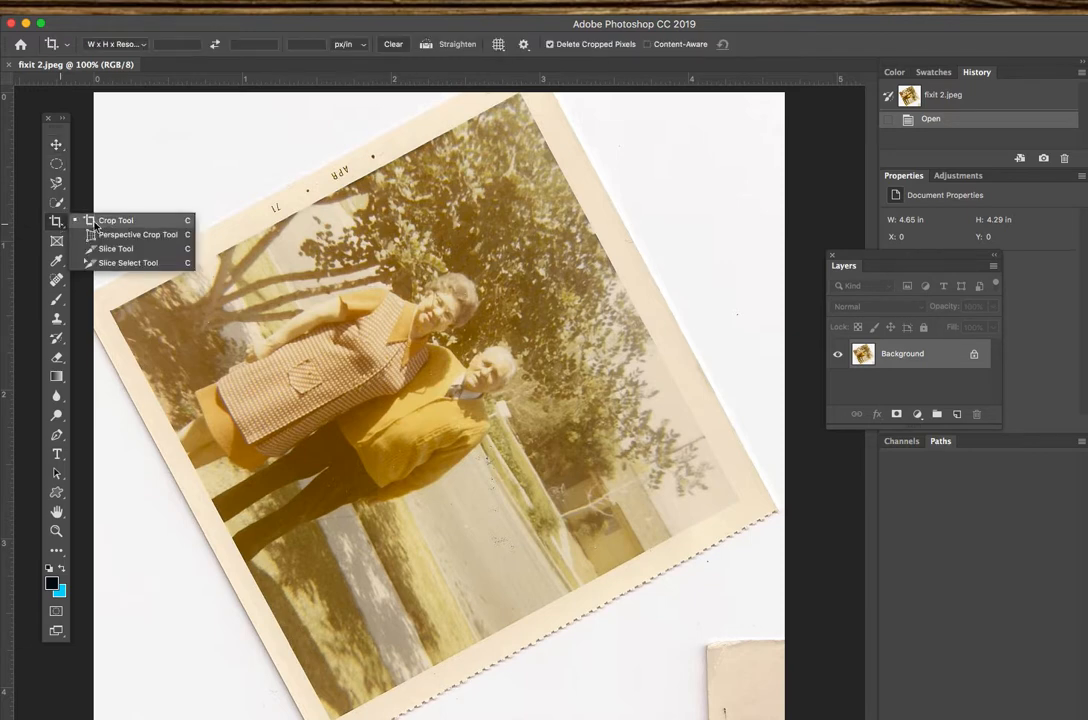
pyautogui.click(105, 221)
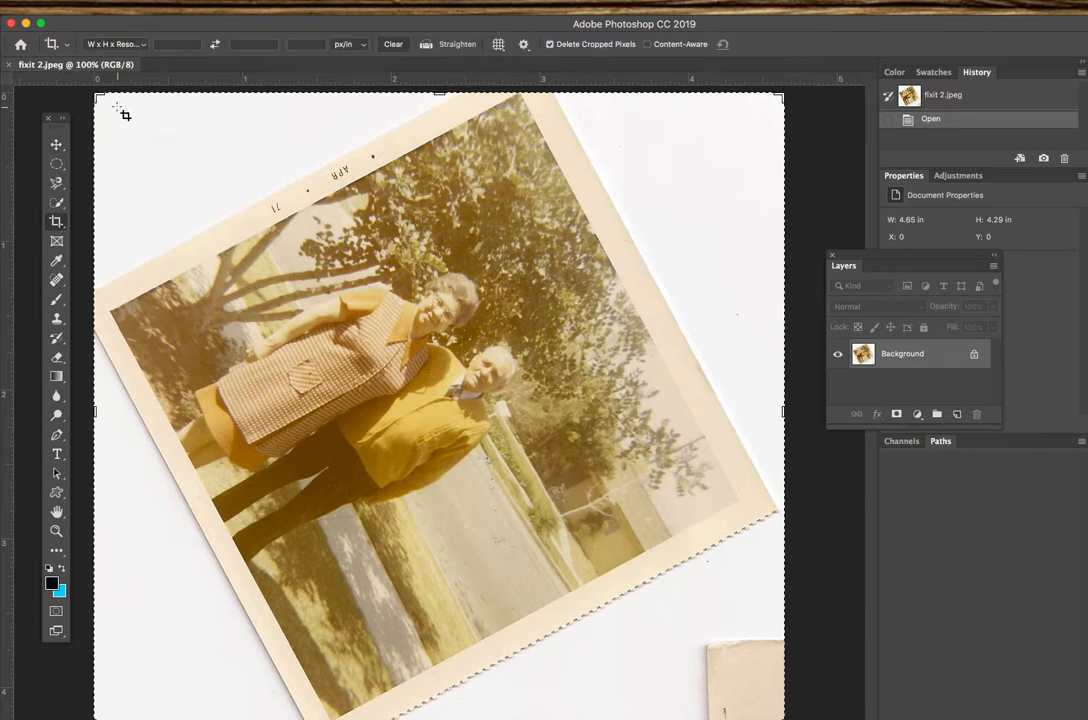
pyautogui.moveTo(131, 131); pyautogui.dragTo(157, 157)
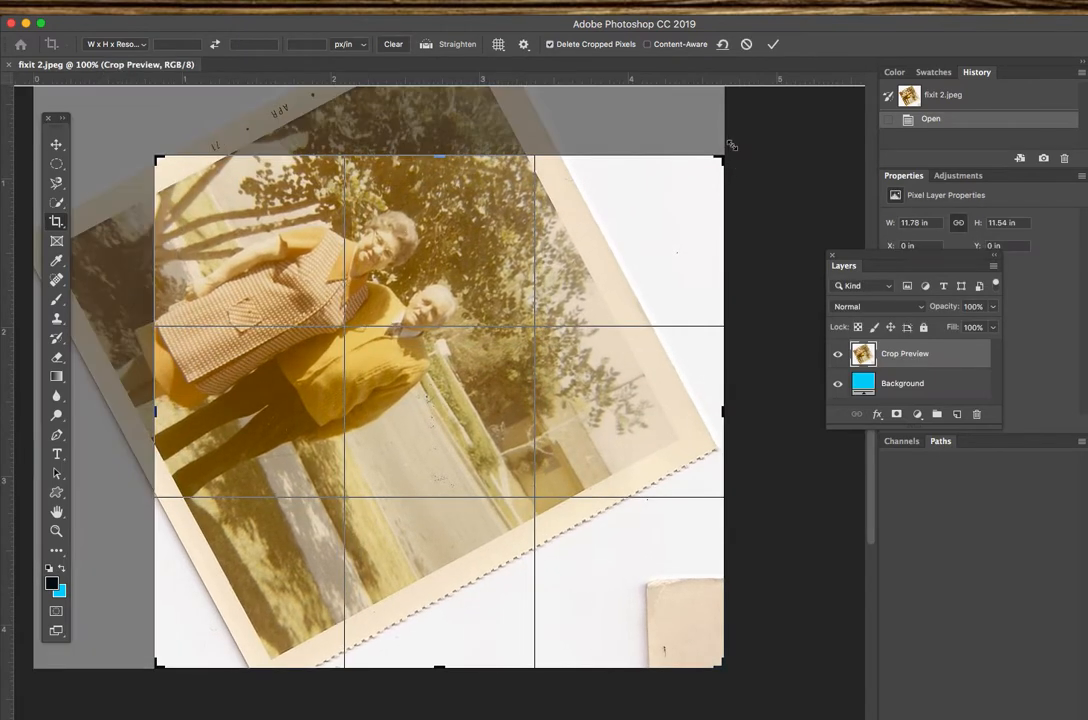
pyautogui.moveTo(727, 145); pyautogui.dragTo(384, 188)
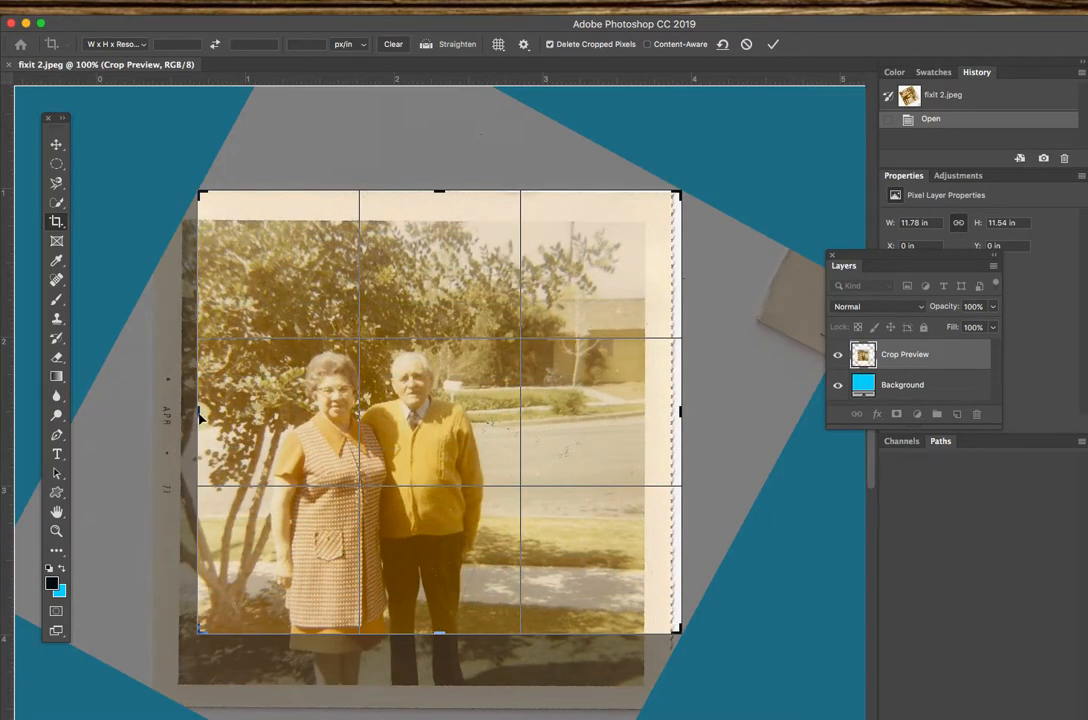
# Tighten the crop edges to exclude the photo's paper border and apply a crop of about 3.09 by 3.05 in
pyautogui.moveTo(200, 418)
pyautogui.mouseDown()
pyautogui.moveTo(183, 410)
pyautogui.moveTo(192, 412)
pyautogui.mouseUp()
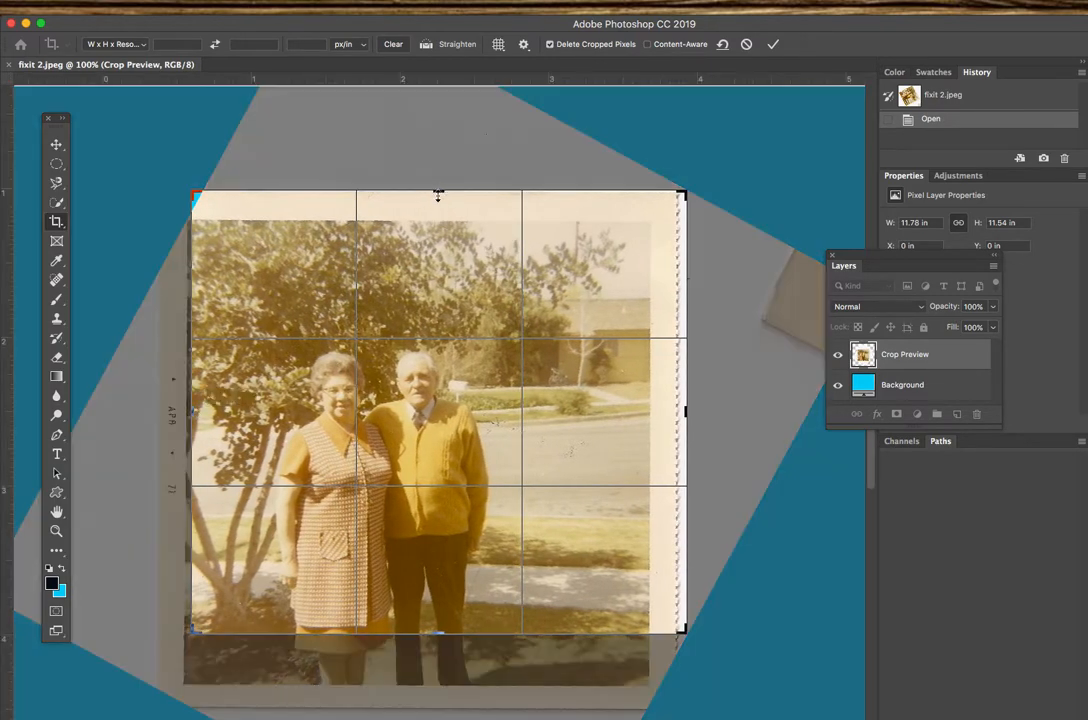
pyautogui.moveTo(437, 195); pyautogui.dragTo(437, 212)
pyautogui.moveTo(493, 277); pyautogui.dragTo(493, 277)
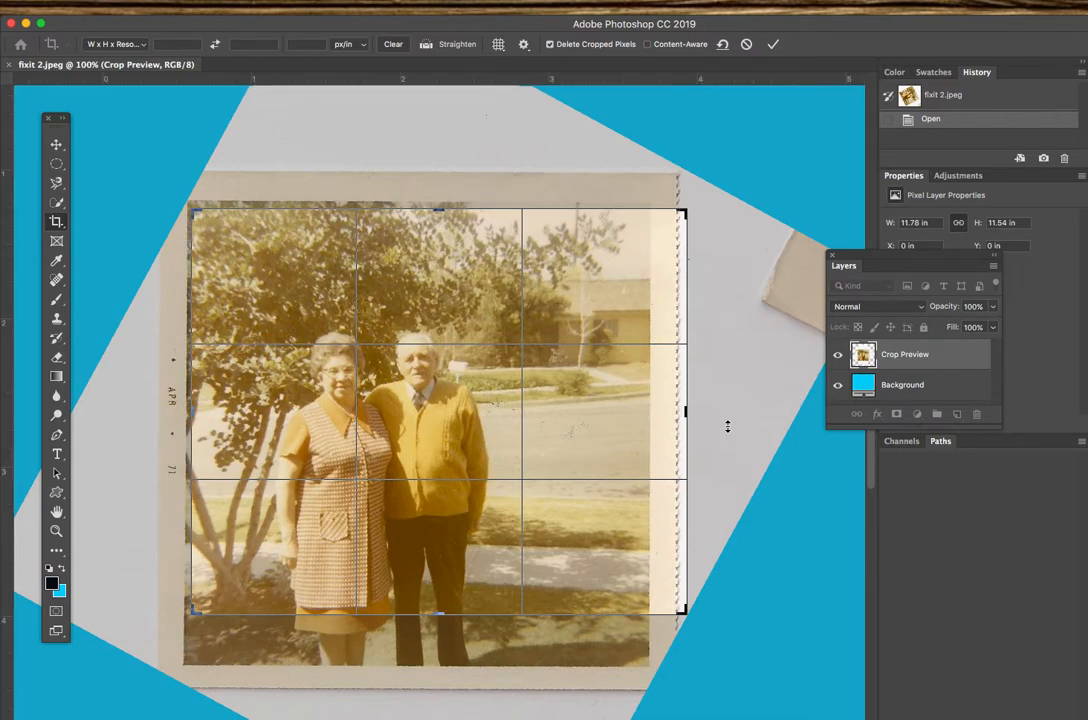
pyautogui.moveTo(686, 410); pyautogui.dragTo(665, 410)
pyautogui.press('super+r')
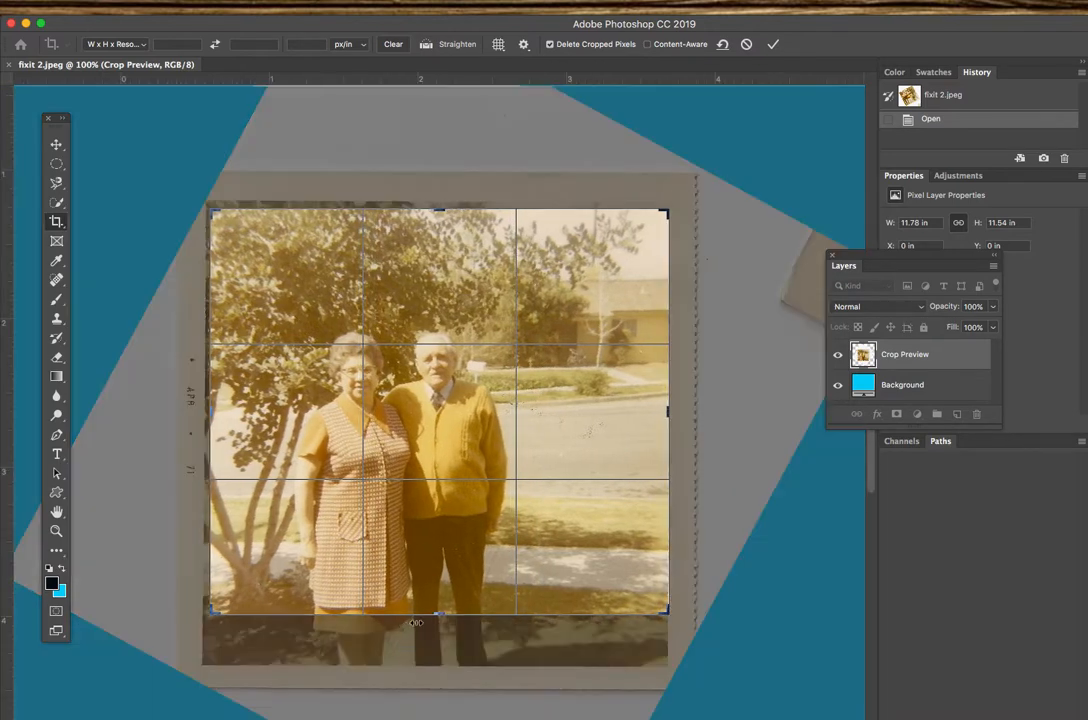
pyautogui.moveTo(437, 615)
pyautogui.mouseDown()
pyautogui.moveTo(434, 648)
pyautogui.moveTo(433, 636)
pyautogui.mouseUp()
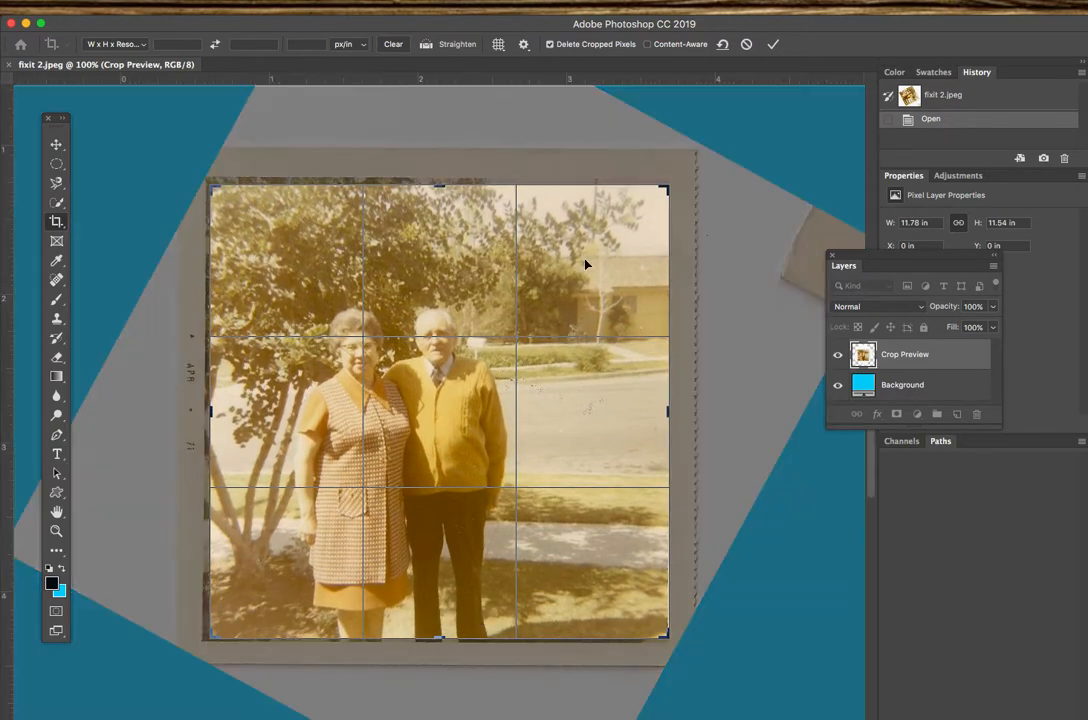
pyautogui.click(772, 45)
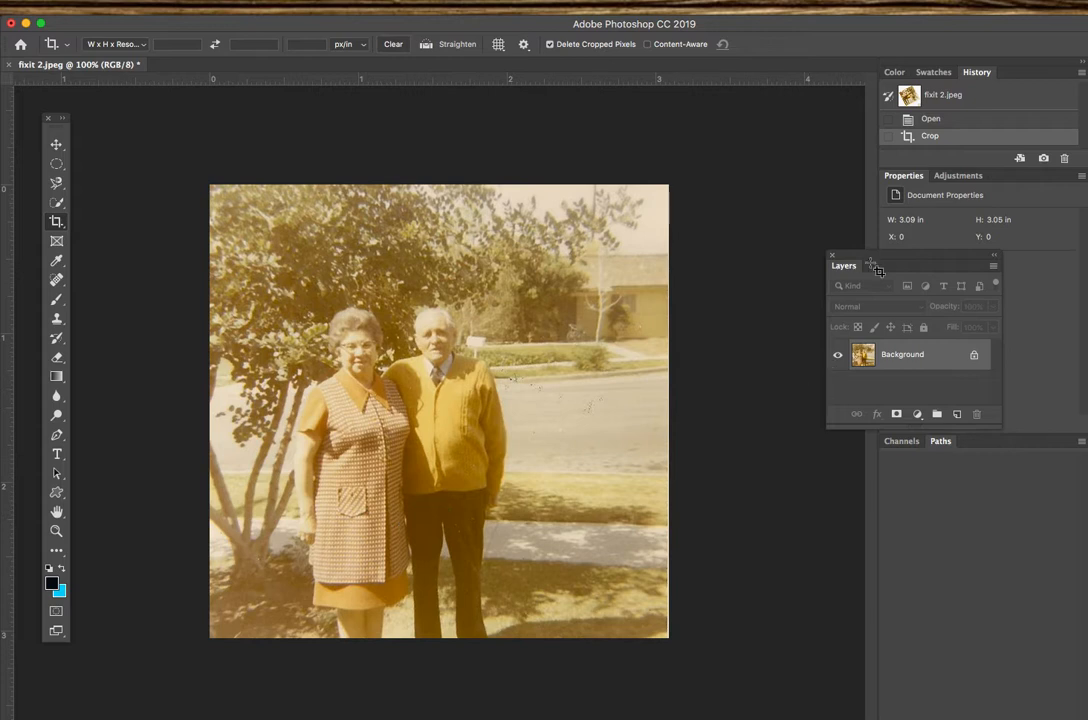
# Duplicate the Background layer
pyautogui.moveTo(862, 261); pyautogui.dragTo(730, 254)
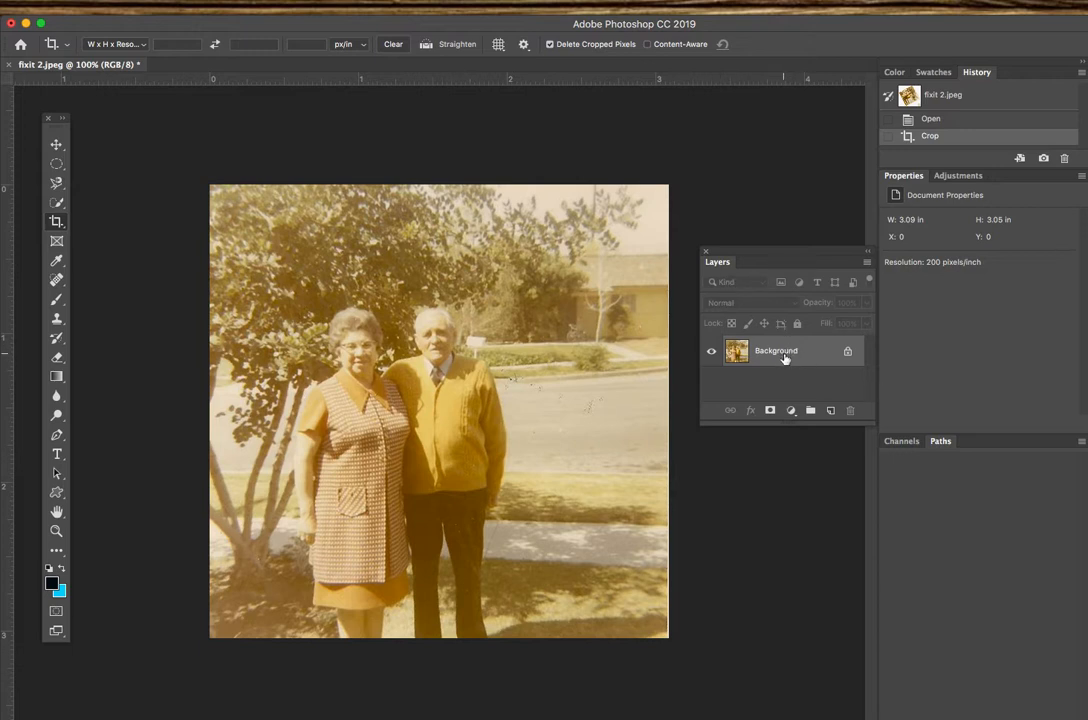
pyautogui.moveTo(779, 356); pyautogui.dragTo(830, 410)
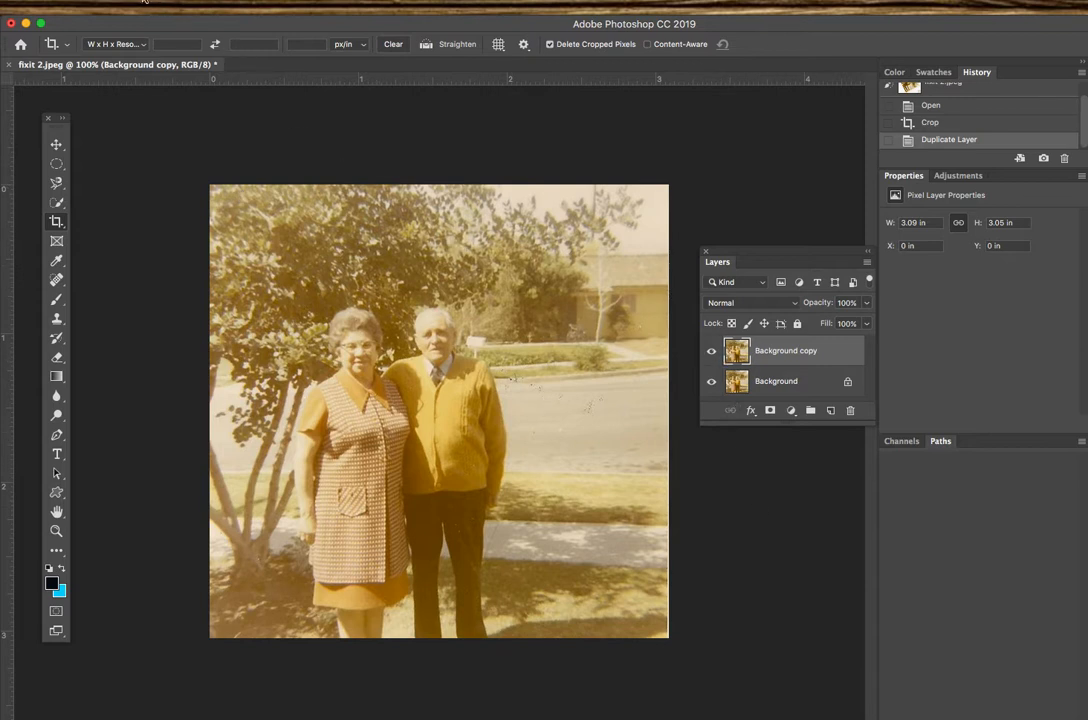
# Try Auto Tone and Auto Contrast one after the other on the duplicated layer, reverting to the Duplicate Layer state after each
pyautogui.click(146, 1)
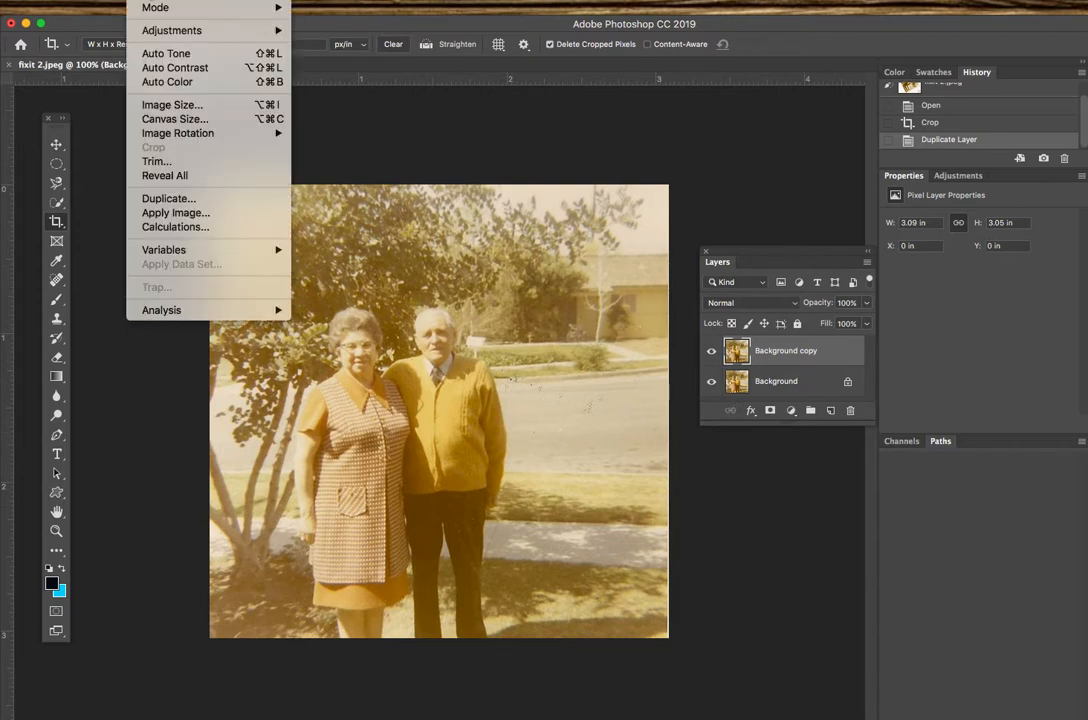
pyautogui.click(166, 54)
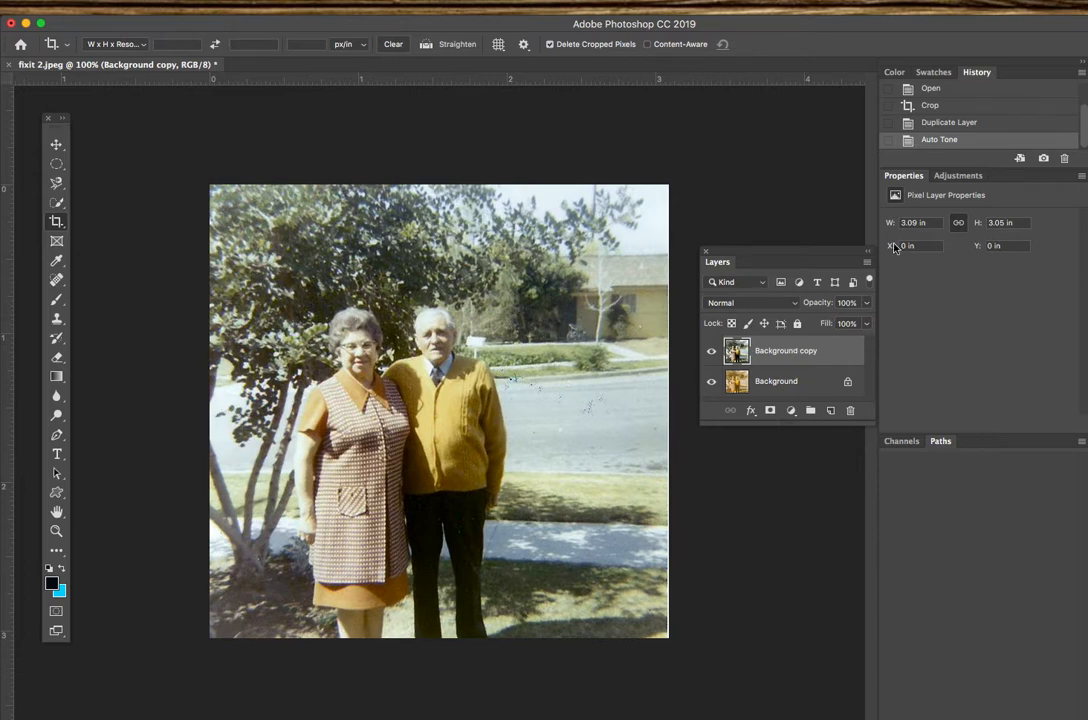
pyautogui.moveTo(977, 72); pyautogui.dragTo(803, 72)
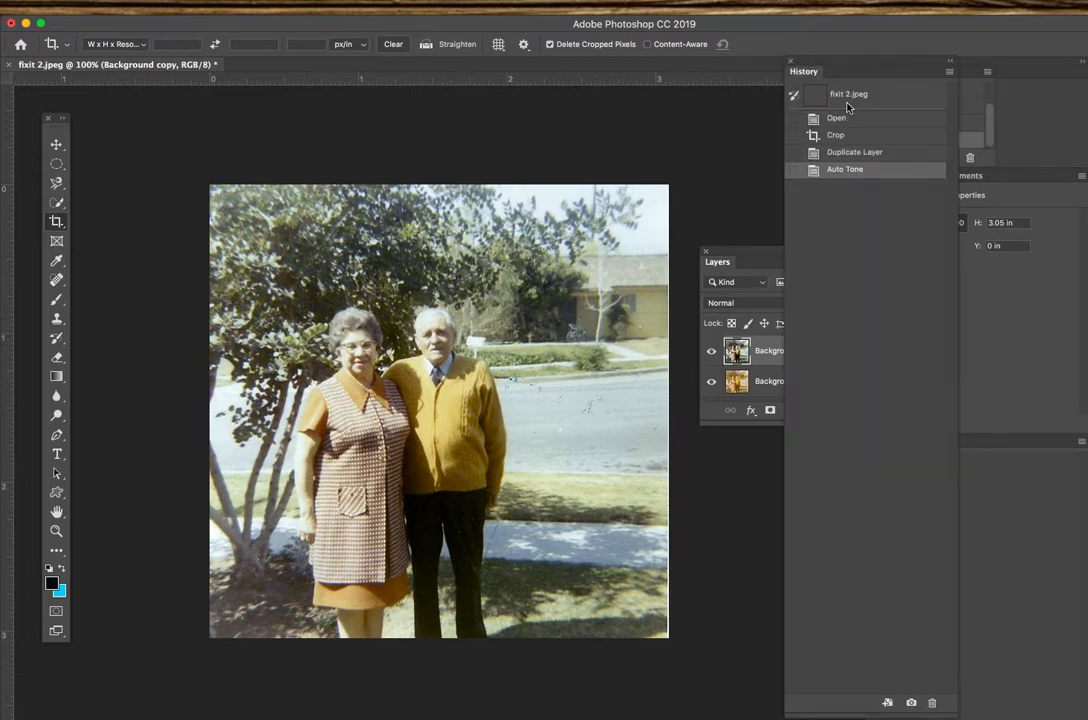
pyautogui.click(835, 154)
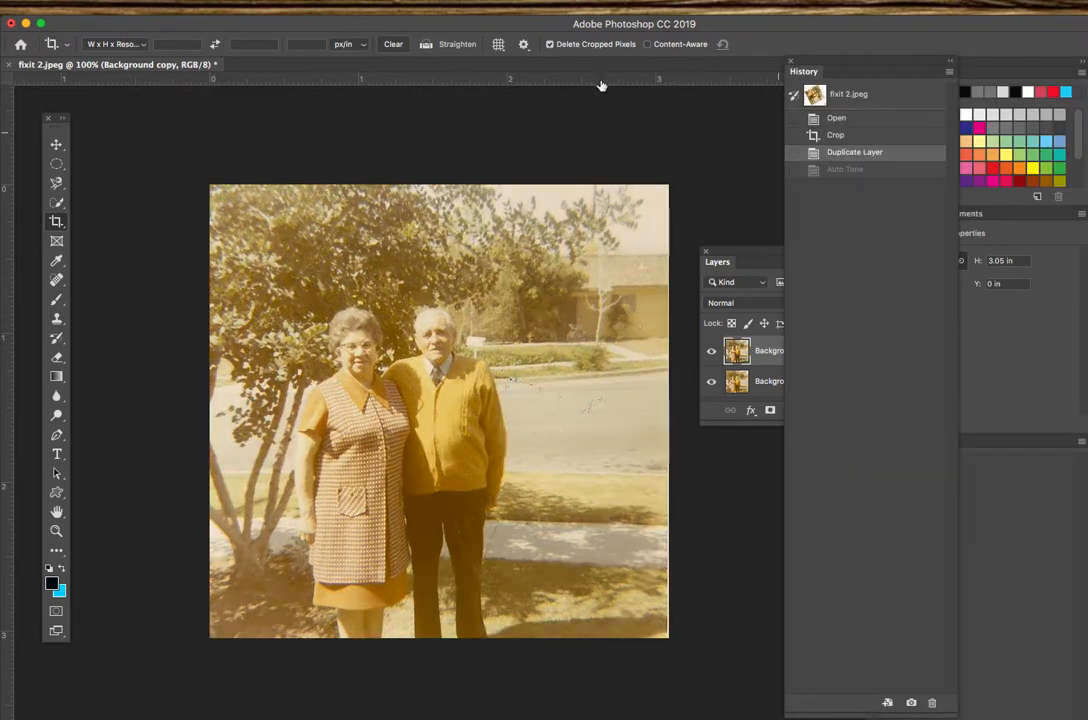
pyautogui.click(146, 1)
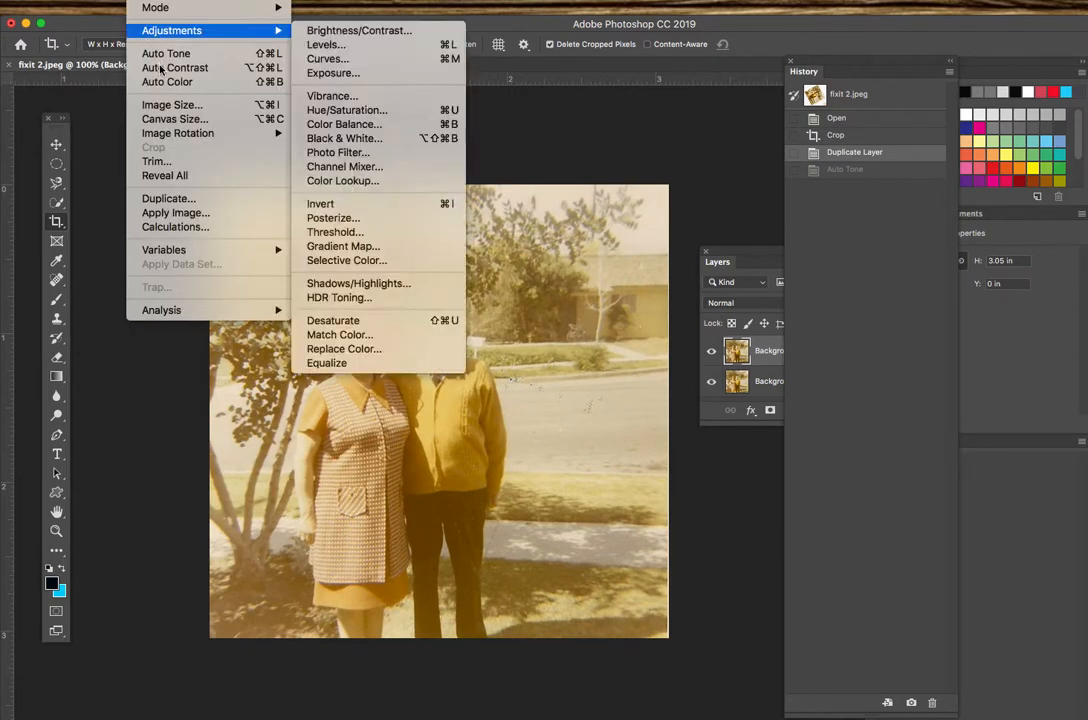
pyautogui.click(162, 73)
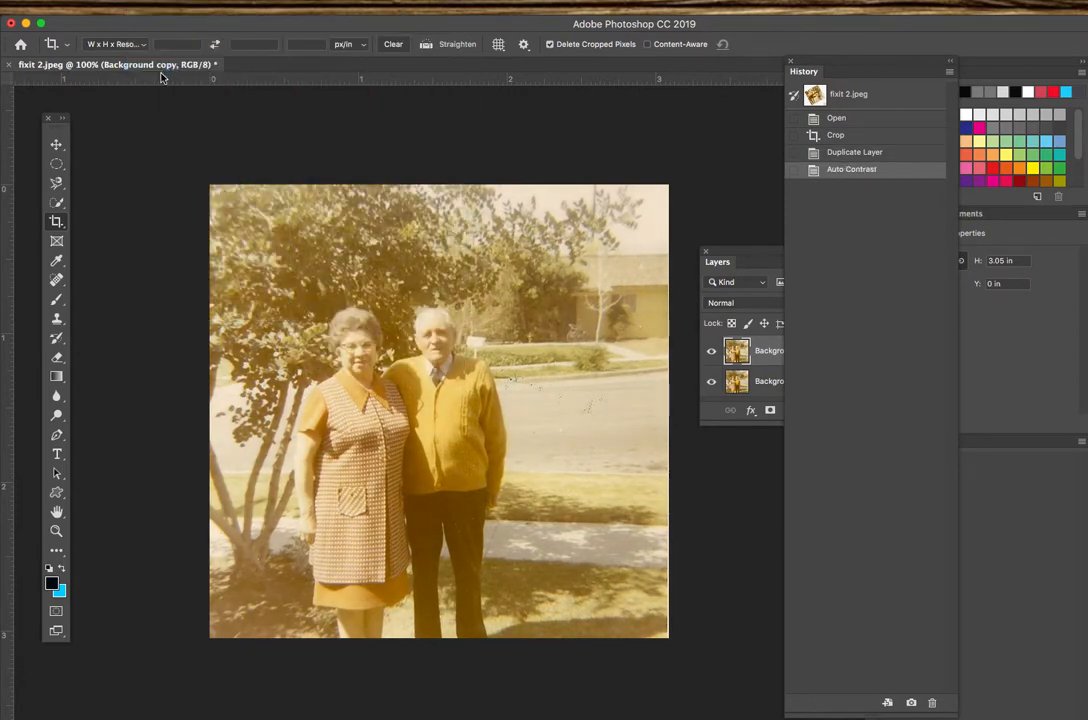
pyautogui.click(860, 153)
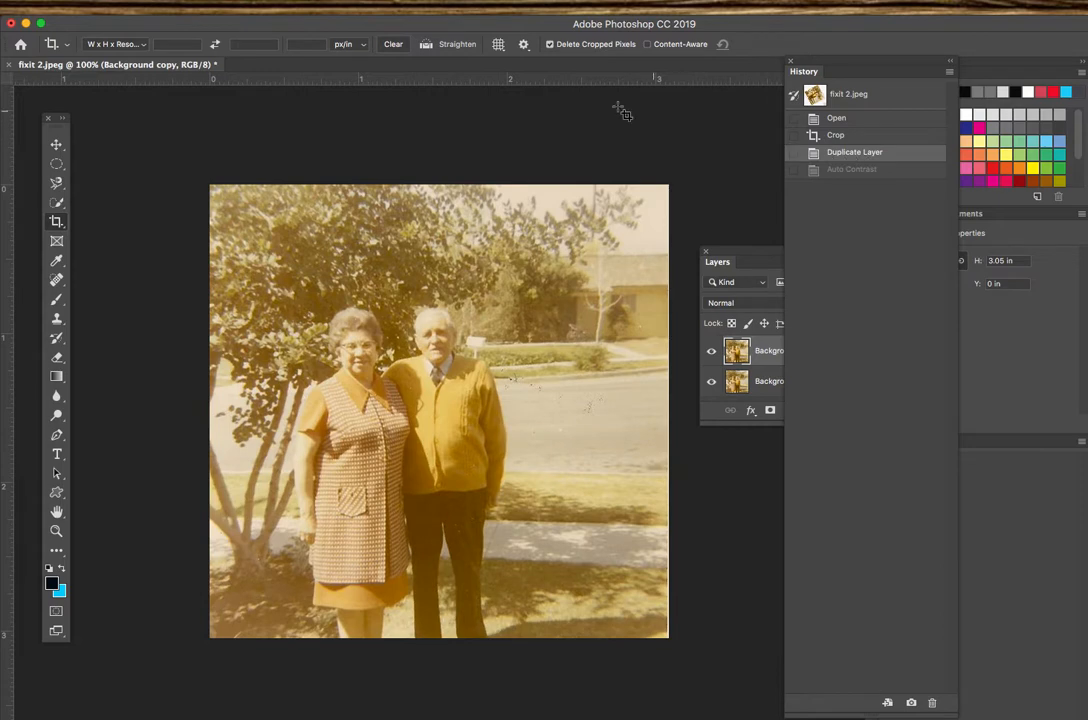
# Apply Auto Color to the duplicated layer
pyautogui.click(168, 3)
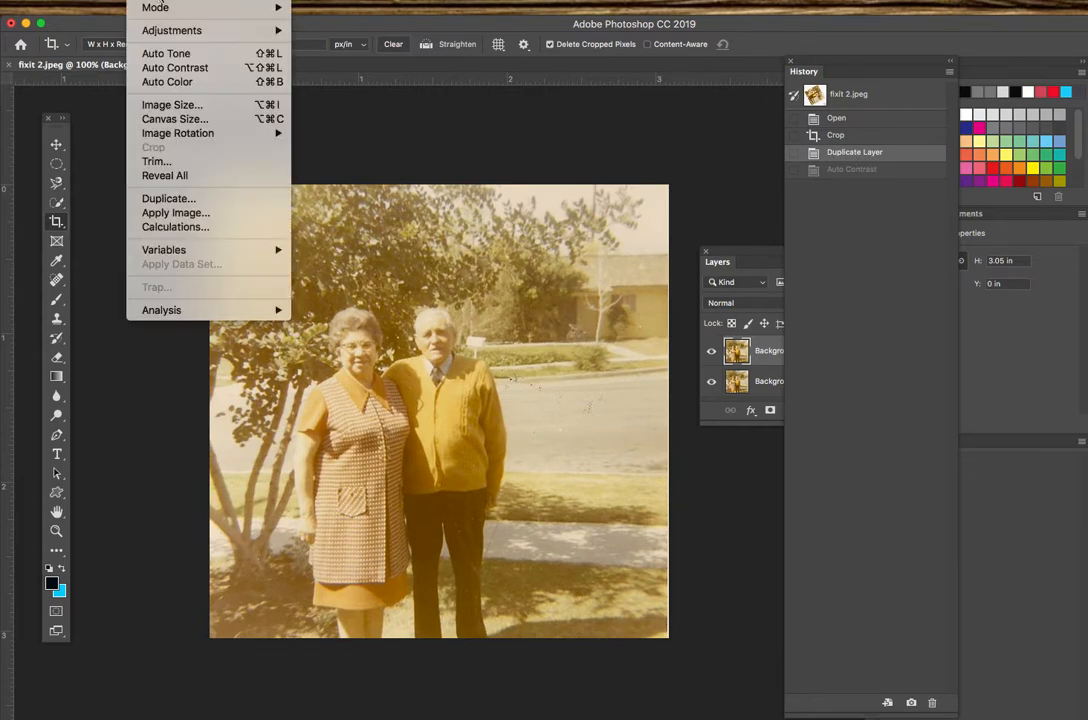
pyautogui.click(166, 82)
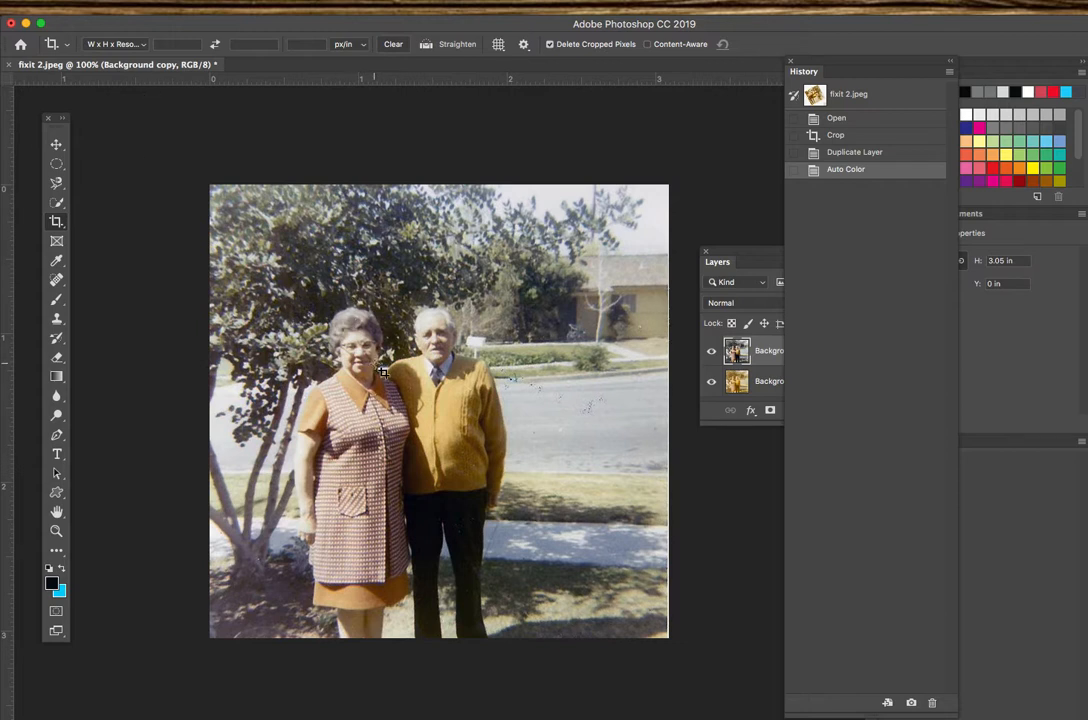
# Crop the photo closer around the couple, trimming the upper foliage and the house side to a height of about 2.44 in
pyautogui.click(662, 568)
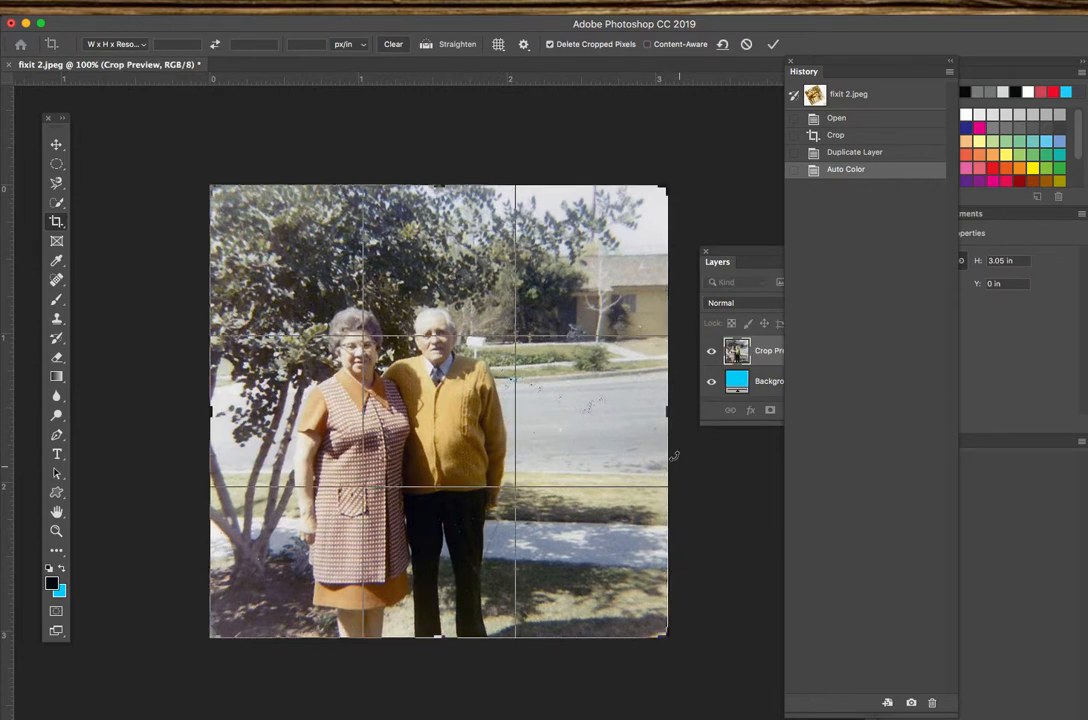
pyautogui.moveTo(665, 416); pyautogui.dragTo(655, 413)
pyautogui.moveTo(439, 185); pyautogui.dragTo(429, 228)
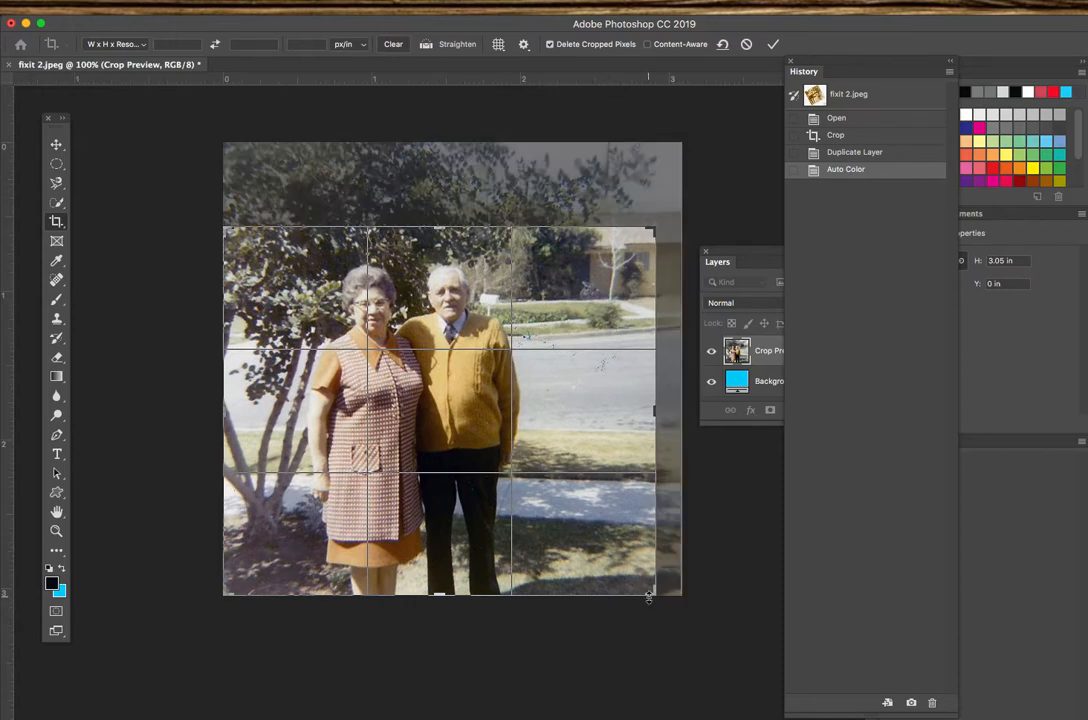
pyautogui.moveTo(651, 592); pyautogui.dragTo(607, 593)
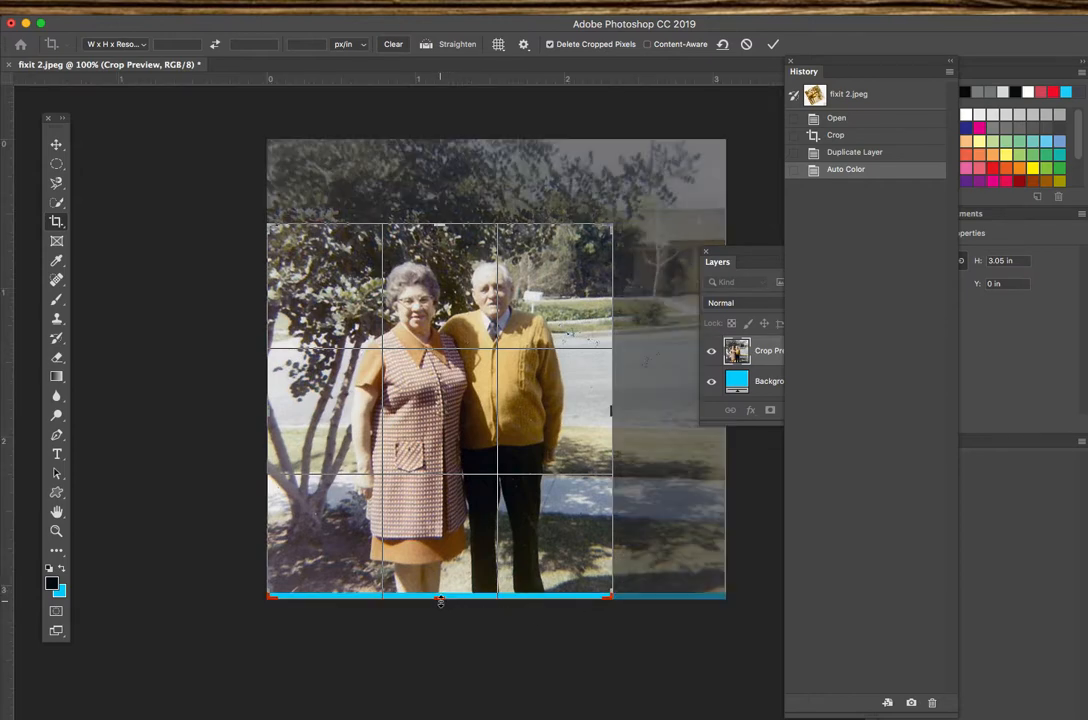
pyautogui.moveTo(440, 600); pyautogui.dragTo(441, 594)
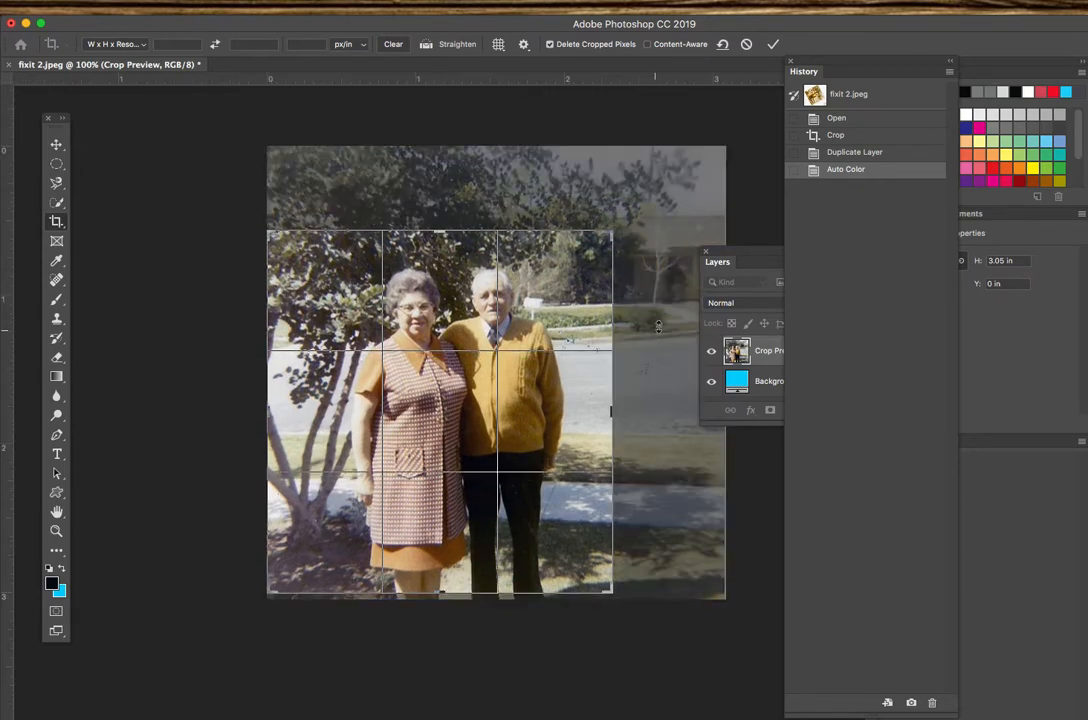
pyautogui.click(773, 44)
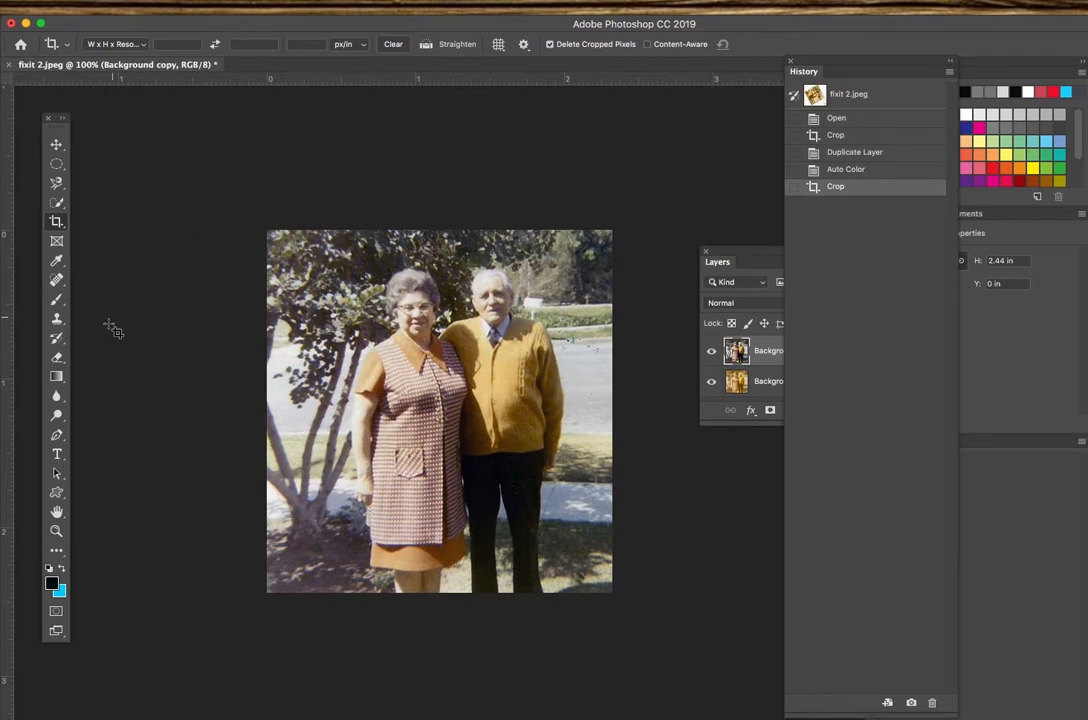
# Saturate the tree foliage beside the woman using the Sponge tool in Saturate mode with brush size 90 and 50% flow
pyautogui.click(56, 395)
pyautogui.click(58, 418)
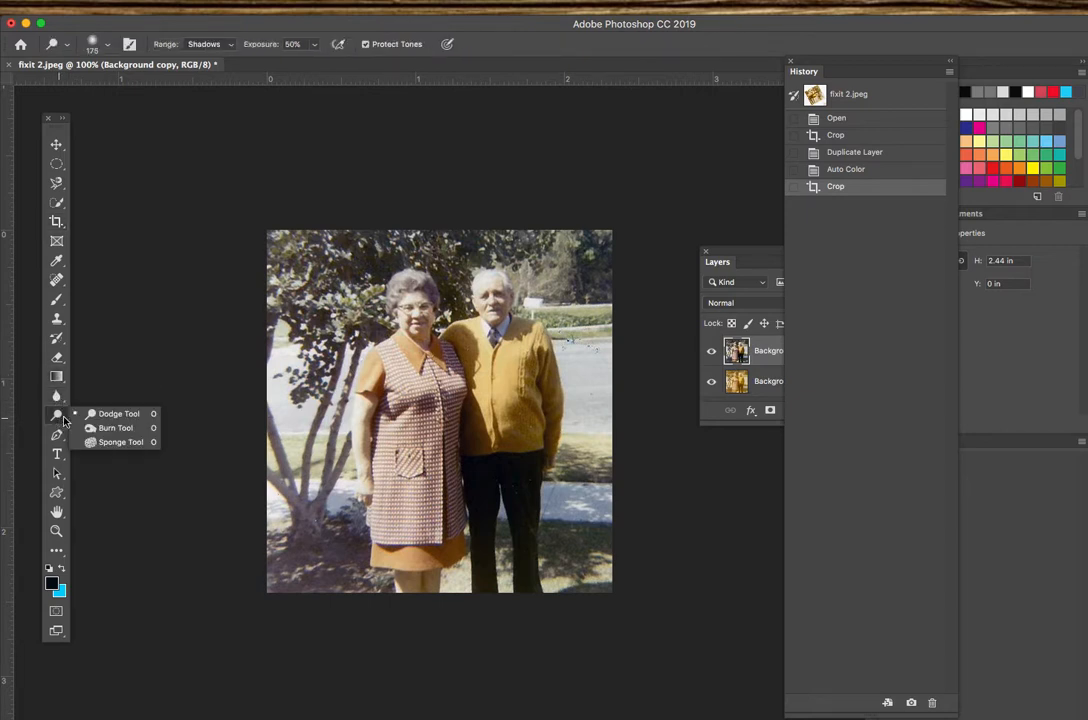
pyautogui.click(115, 441)
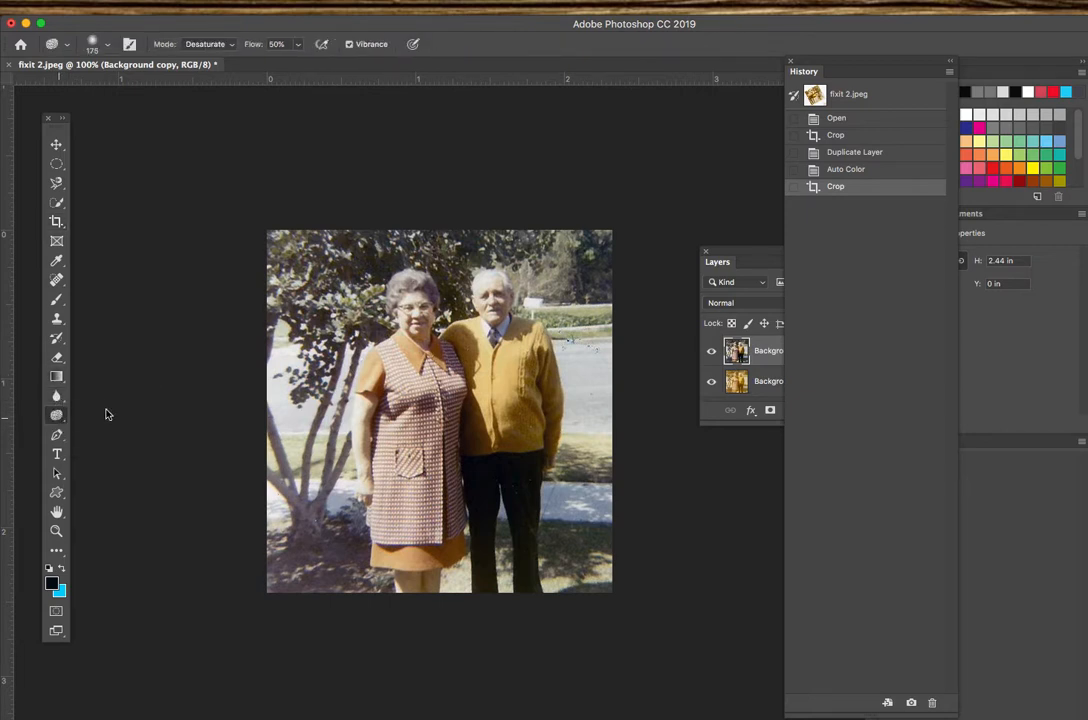
pyautogui.click(228, 47)
pyautogui.click(205, 59)
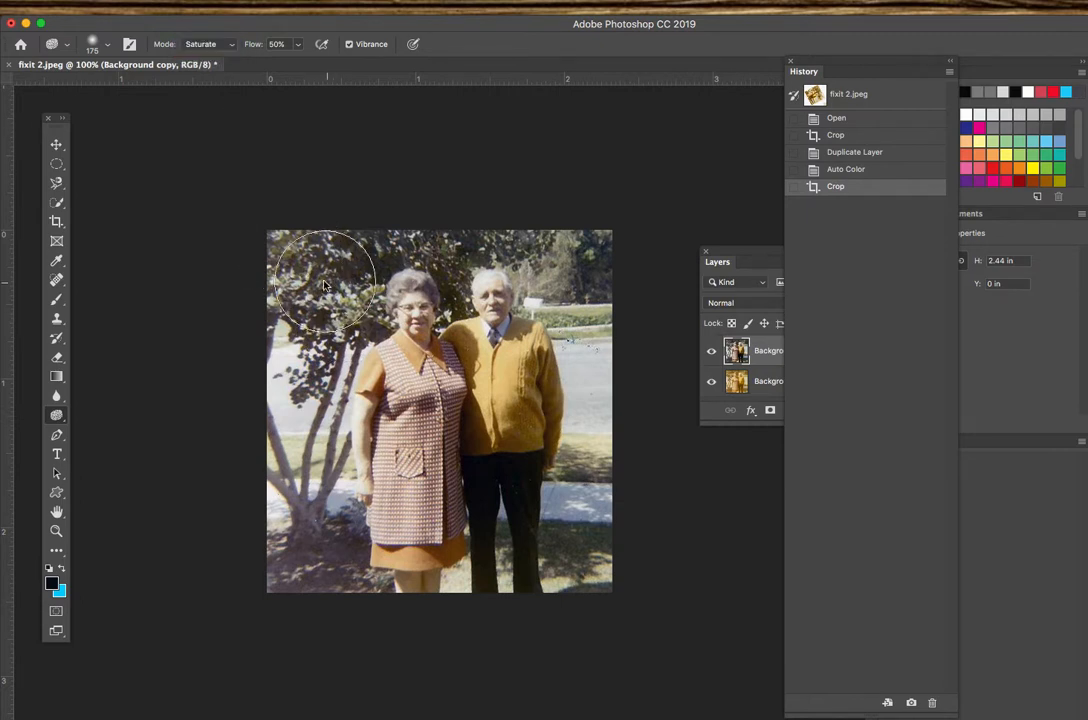
pyautogui.press('[')
pyautogui.press('[')
pyautogui.press('[')
pyautogui.press('[')
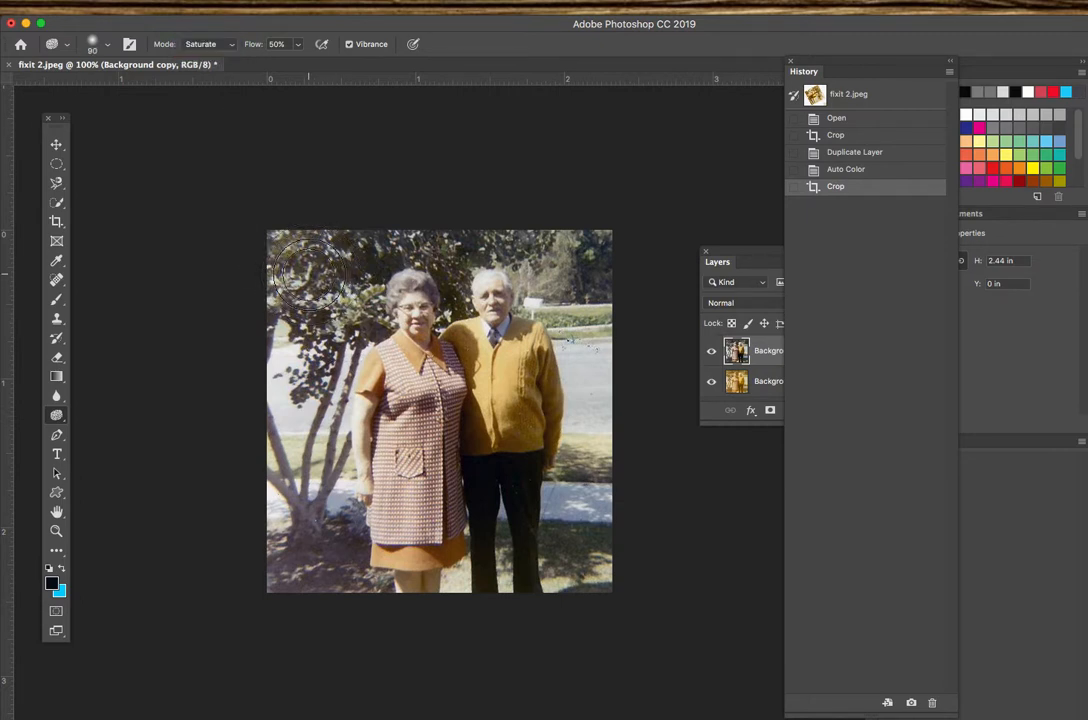
pyautogui.moveTo(311, 243)
pyautogui.mouseDown()
pyautogui.moveTo(364, 276)
pyautogui.moveTo(338, 278)
pyautogui.mouseUp()
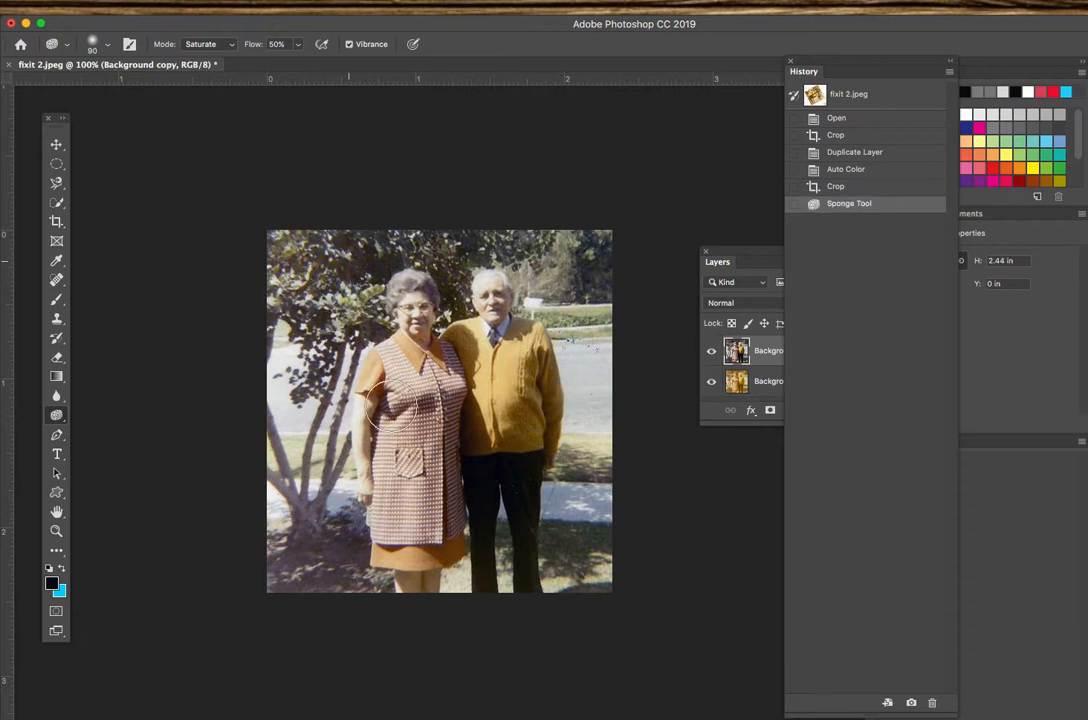
# Saturate the woman's dress, the man's sweater and both faces with the Sponge tool
pyautogui.moveTo(408, 408)
pyautogui.mouseDown()
pyautogui.moveTo(397, 372)
pyautogui.moveTo(410, 412)
pyautogui.moveTo(350, 440)
pyautogui.moveTo(395, 360)
pyautogui.moveTo(435, 330)
pyautogui.moveTo(440, 385)
pyautogui.mouseUp()
pyautogui.moveTo(508, 467); pyautogui.dragTo(502, 432)
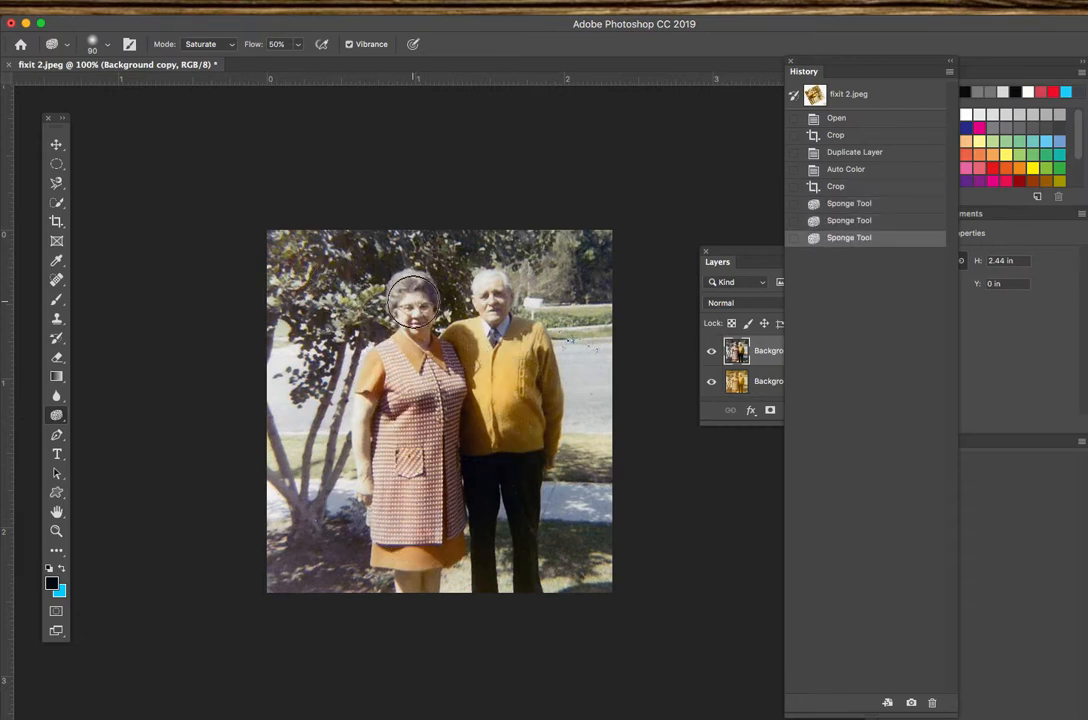
pyautogui.click(411, 300)
pyautogui.click(411, 307)
pyautogui.click(497, 299)
pyautogui.click(506, 291)
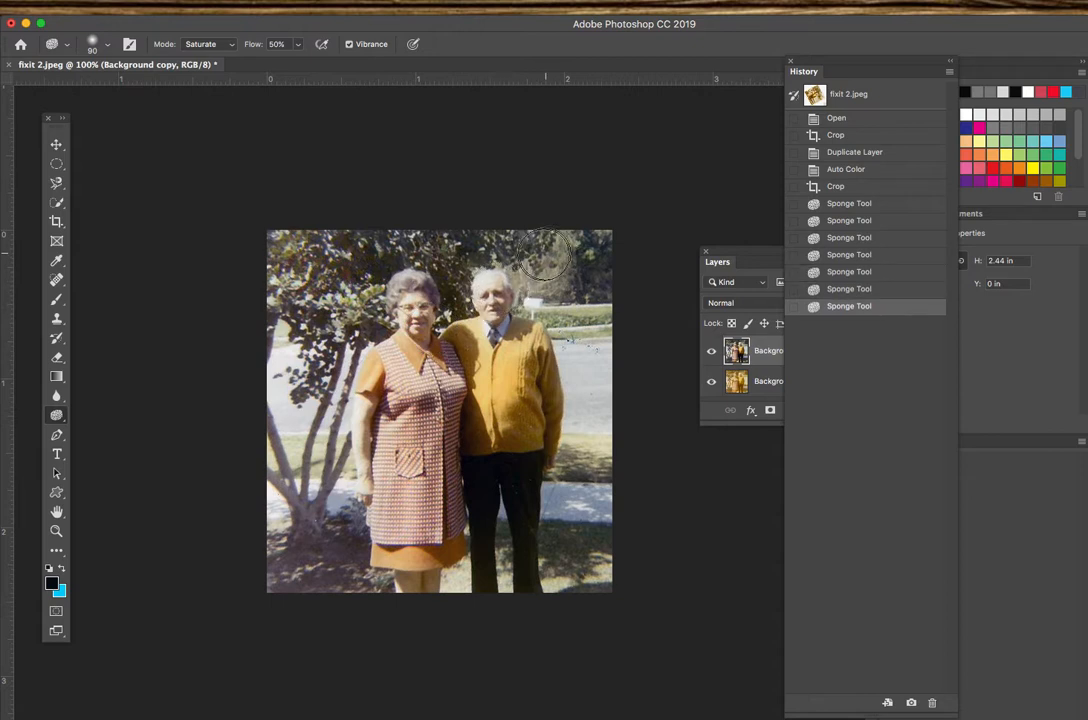
# Saturate the background trees, the hedge and the grass on both sides of the couple with the Sponge tool
pyautogui.moveTo(546, 258)
pyautogui.mouseDown()
pyautogui.moveTo(576, 260)
pyautogui.moveTo(577, 313)
pyautogui.moveTo(552, 265)
pyautogui.moveTo(588, 325)
pyautogui.mouseUp()
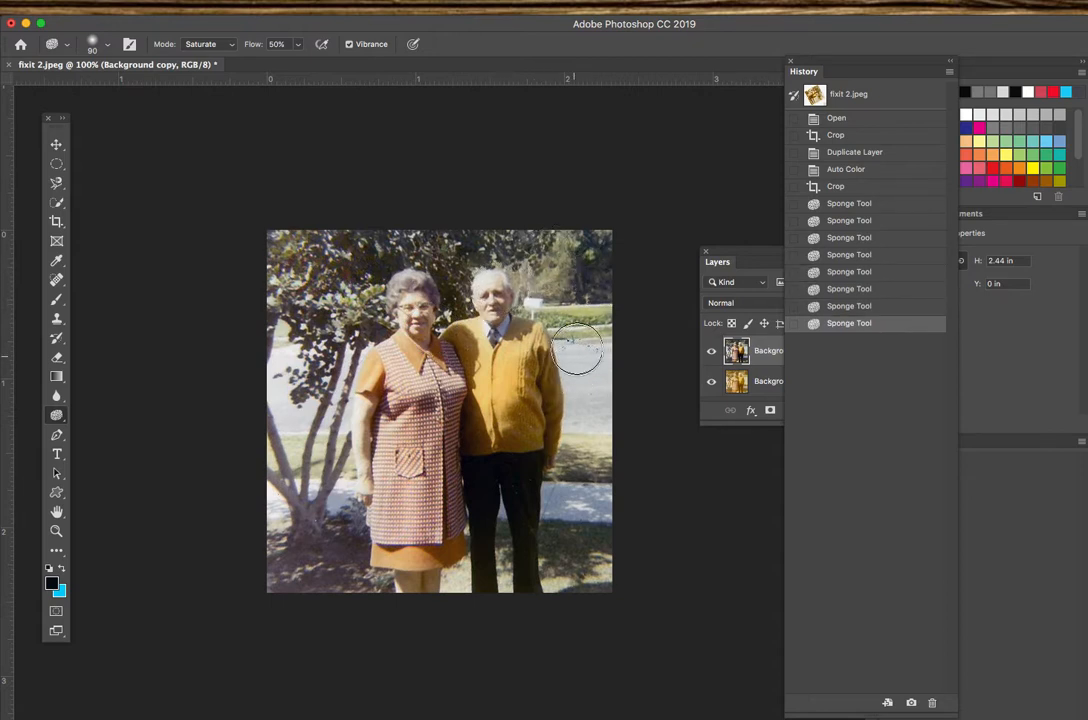
pyautogui.moveTo(588, 432)
pyautogui.mouseDown()
pyautogui.moveTo(581, 488)
pyautogui.moveTo(563, 520)
pyautogui.mouseUp()
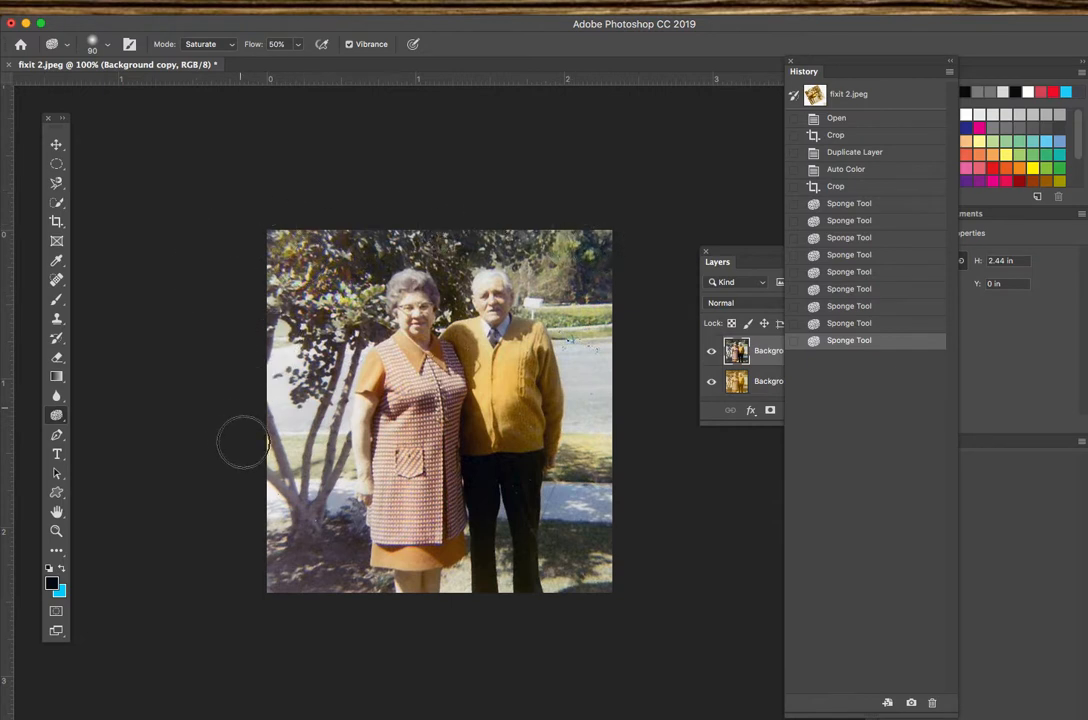
pyautogui.moveTo(236, 468); pyautogui.dragTo(275, 518)
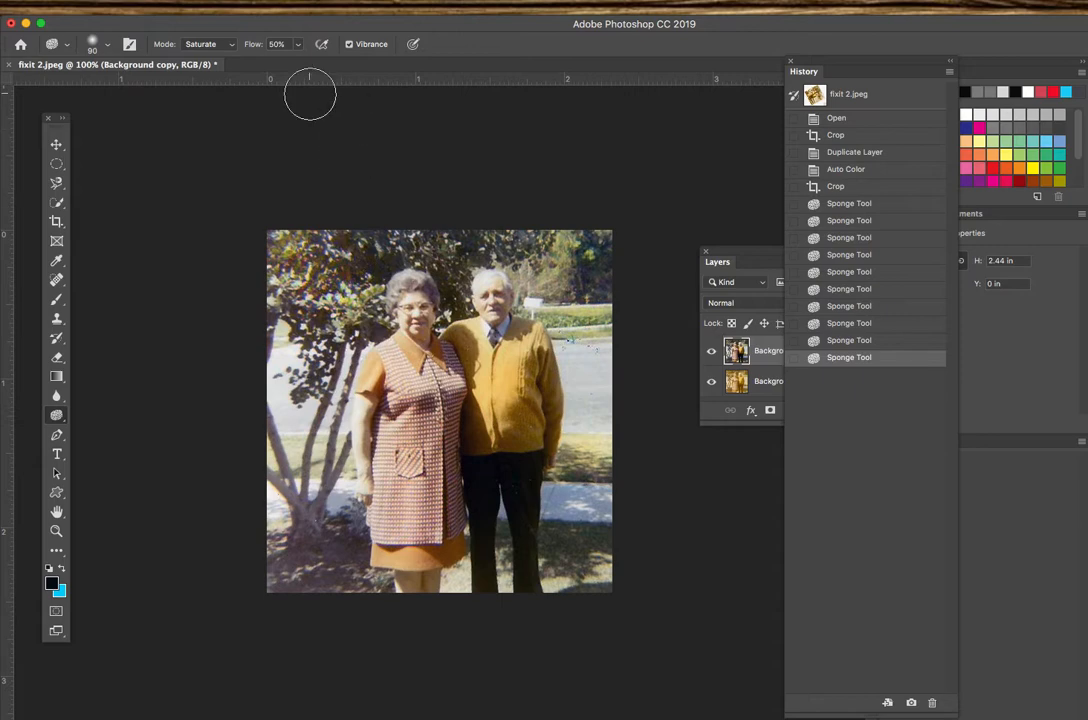
# Sharpen the Background copy layer with the Unsharp Mask filter, adjusting its amount and radius
pyautogui.click(300, 0)
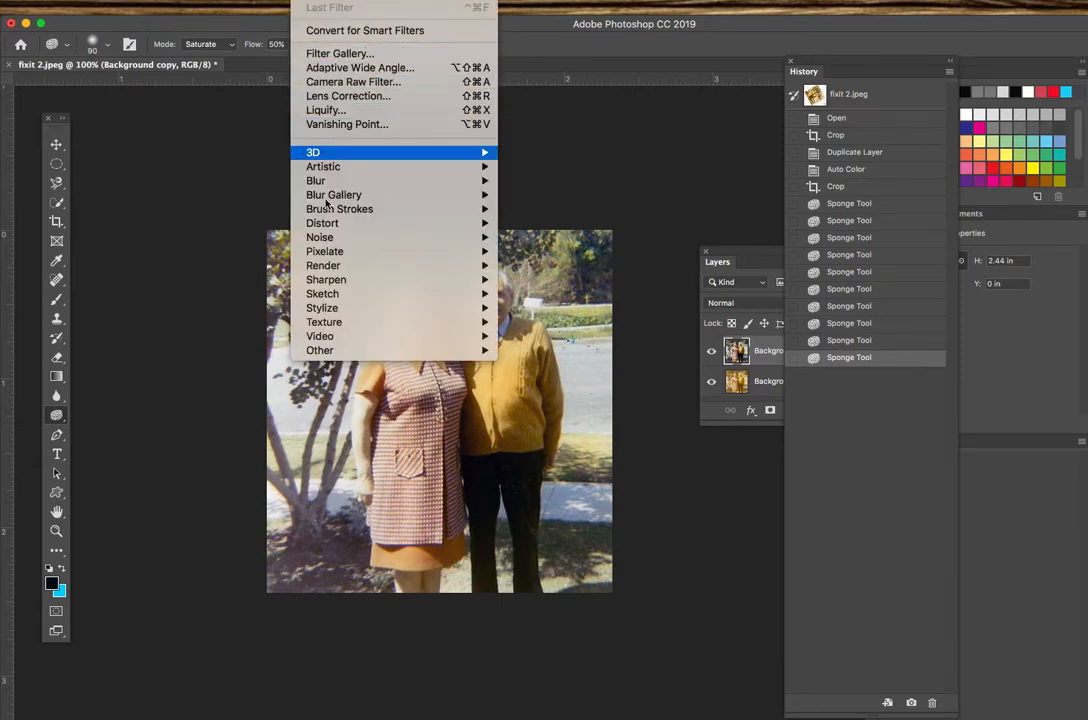
pyautogui.moveTo(360, 280)
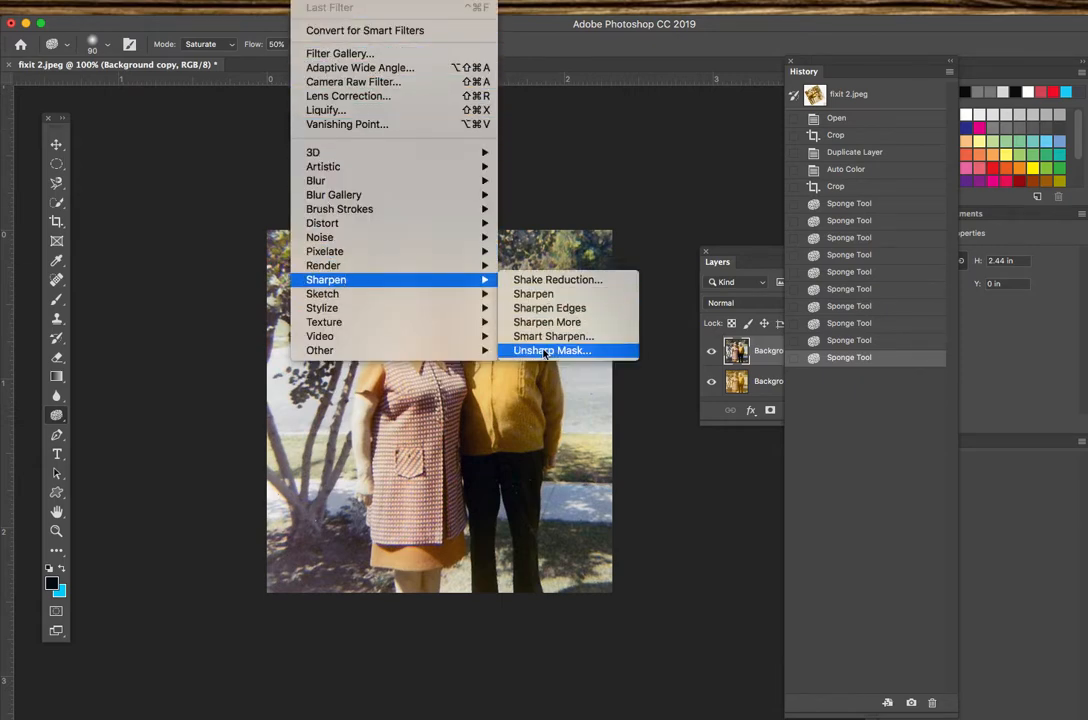
pyautogui.click(552, 350)
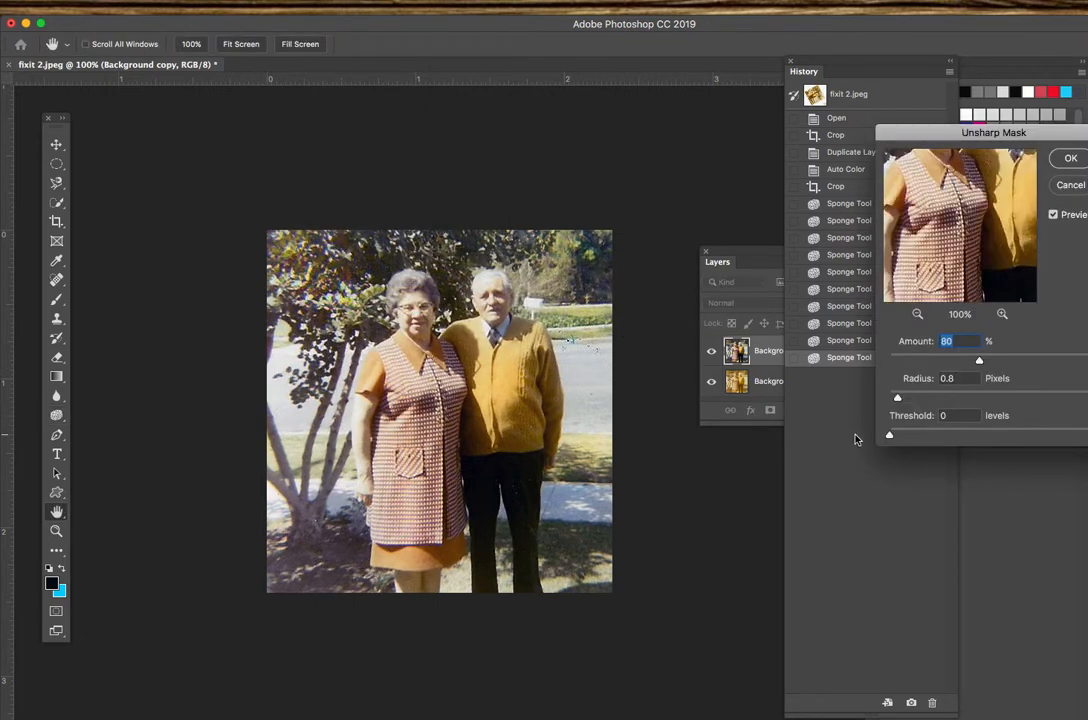
pyautogui.moveTo(905, 134); pyautogui.dragTo(627, 83)
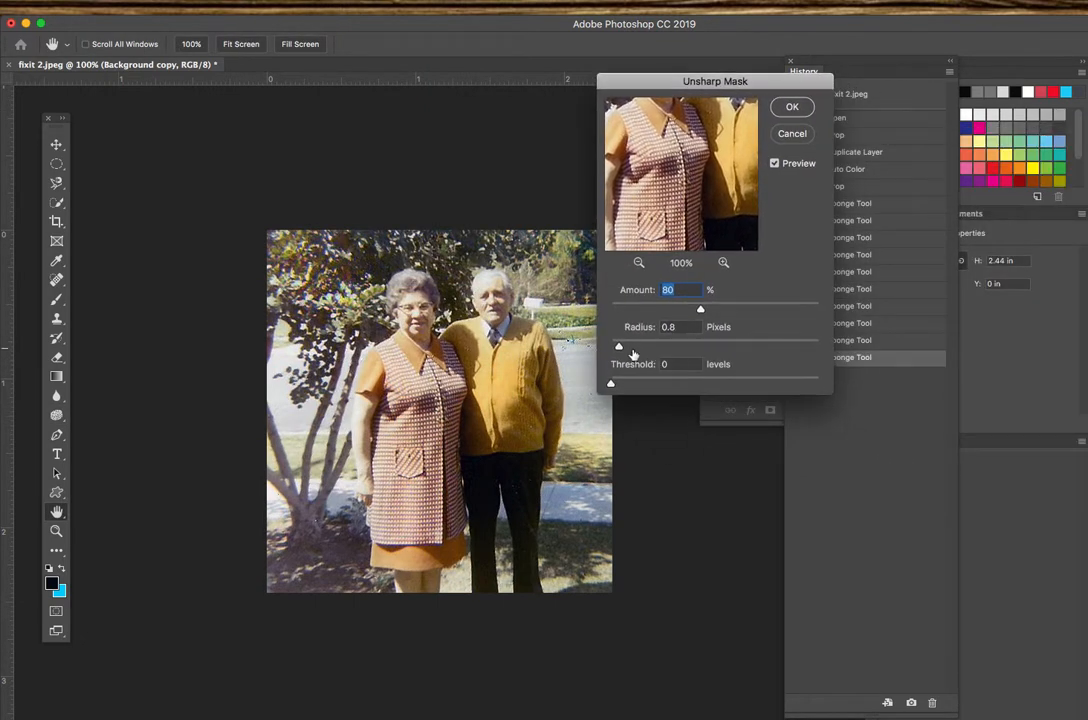
pyautogui.moveTo(701, 311); pyautogui.dragTo(678, 312)
pyautogui.moveTo(619, 346); pyautogui.dragTo(612, 386)
pyautogui.click(792, 108)
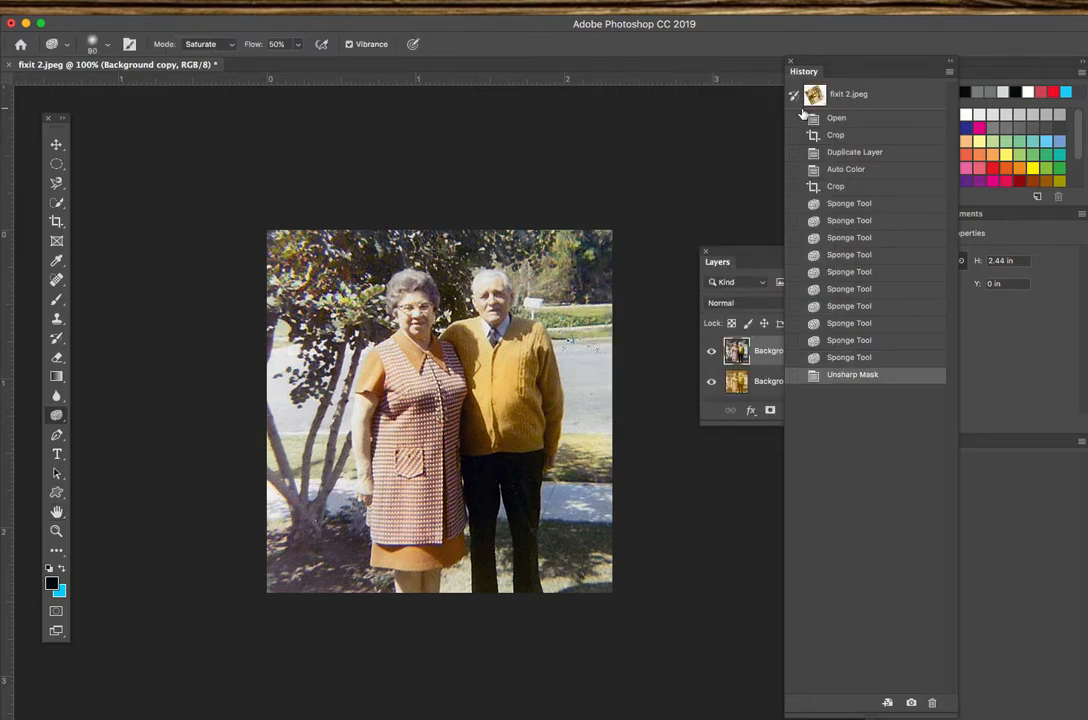
# Add a 10 px near-white (#f8f9fb) stroke, centered in Normal mode at 100% opacity, as a border around the Background copy layer
pyautogui.moveTo(743, 257); pyautogui.dragTo(688, 231)
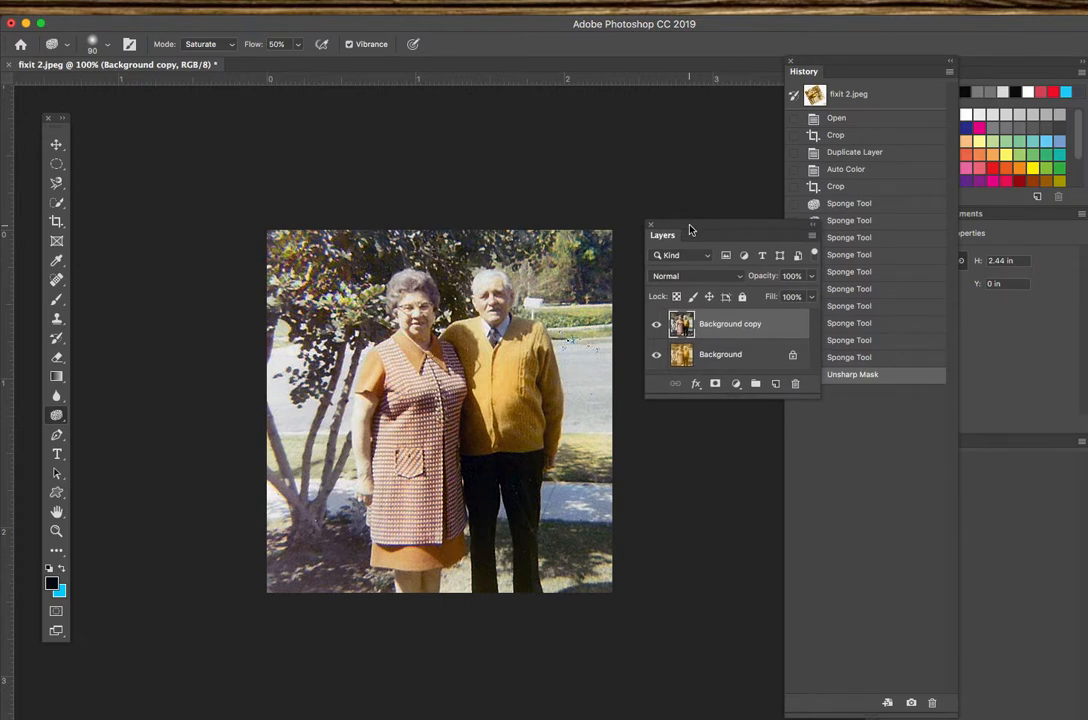
pyautogui.click(108, 1)
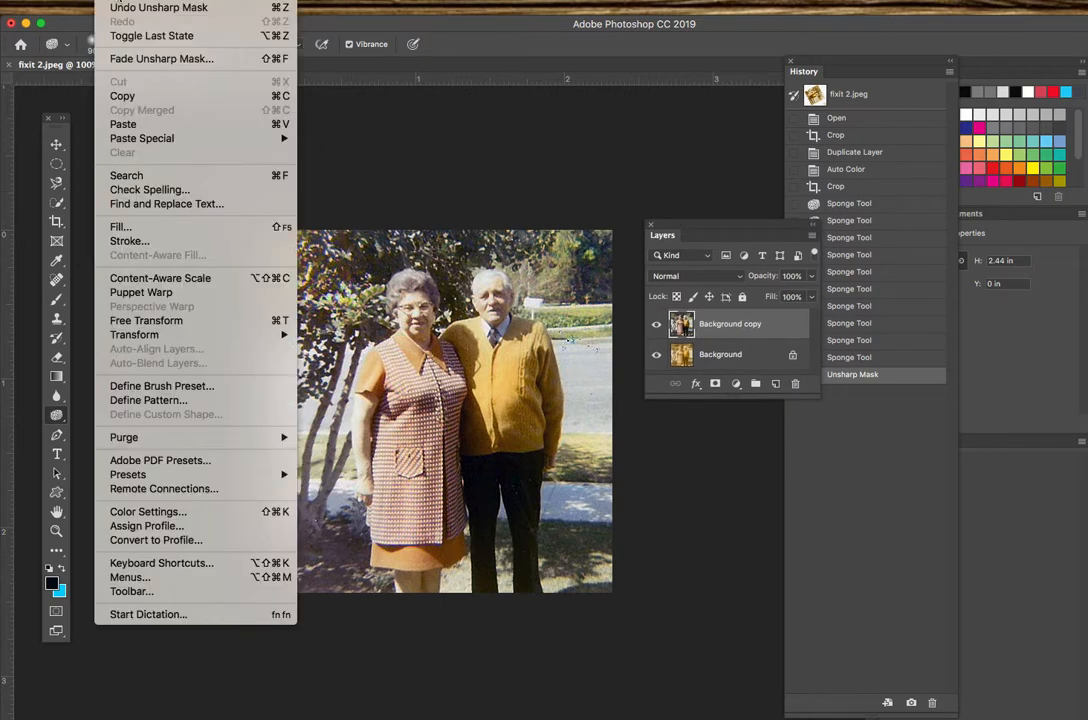
pyautogui.click(148, 243)
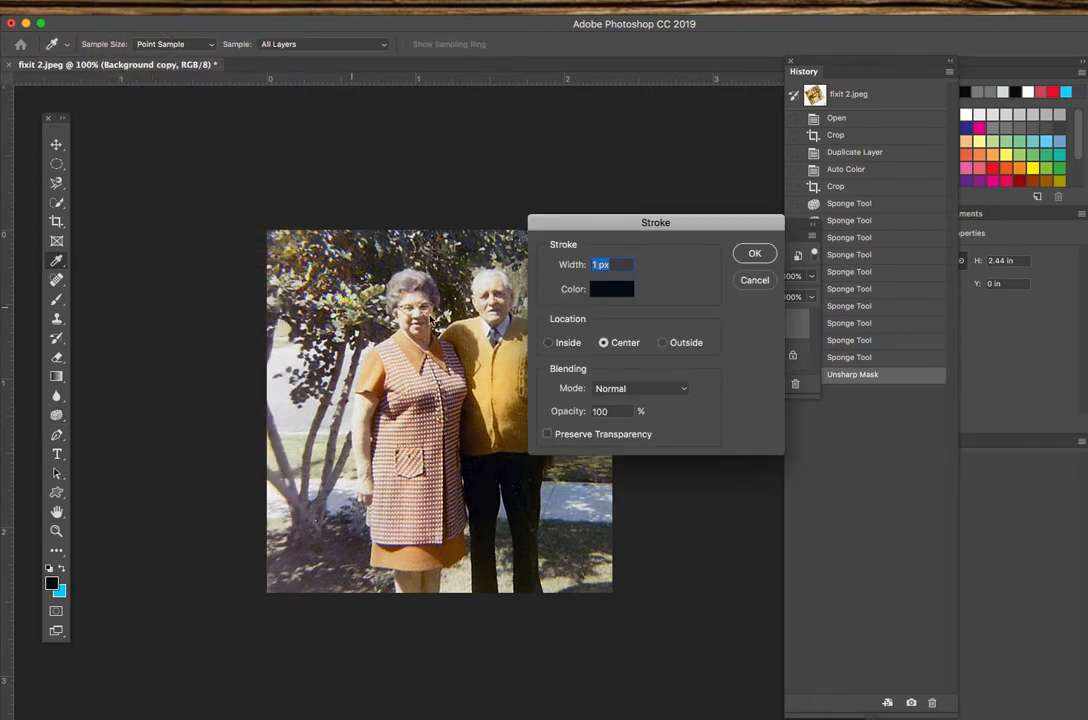
pyautogui.click(603, 264)
pyautogui.write('10')
pyautogui.click(605, 289)
pyautogui.moveTo(49, 360)
pyautogui.mouseDown()
pyautogui.moveTo(99, 341)
pyautogui.moveTo(226, 106)
pyautogui.mouseUp()
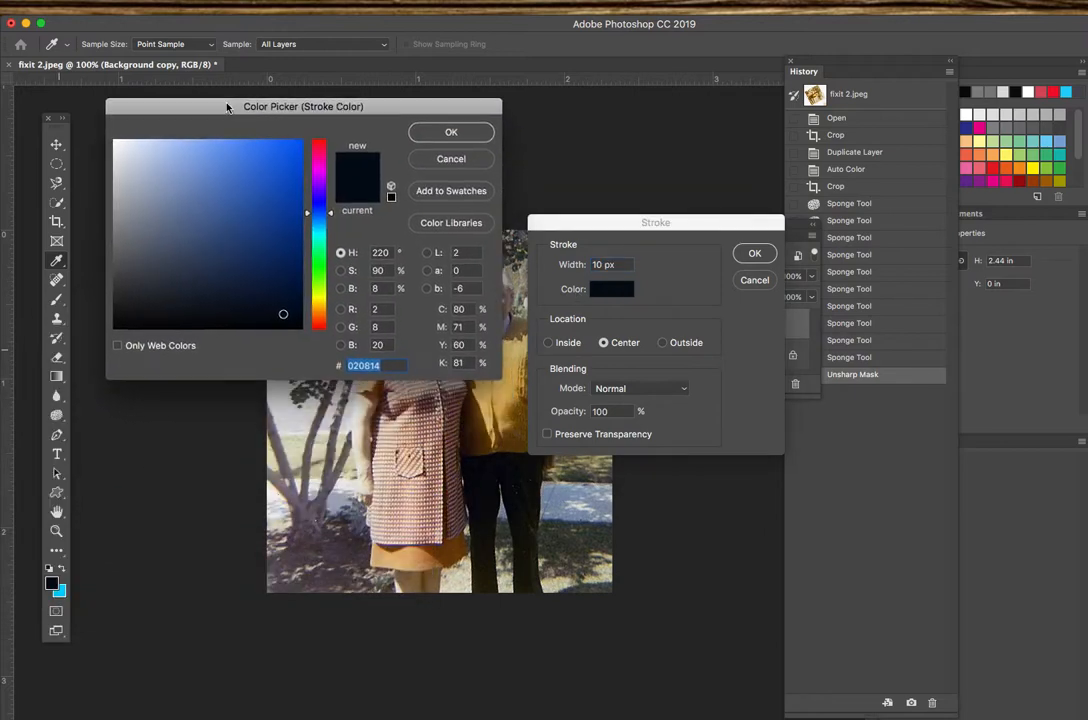
pyautogui.click(116, 142)
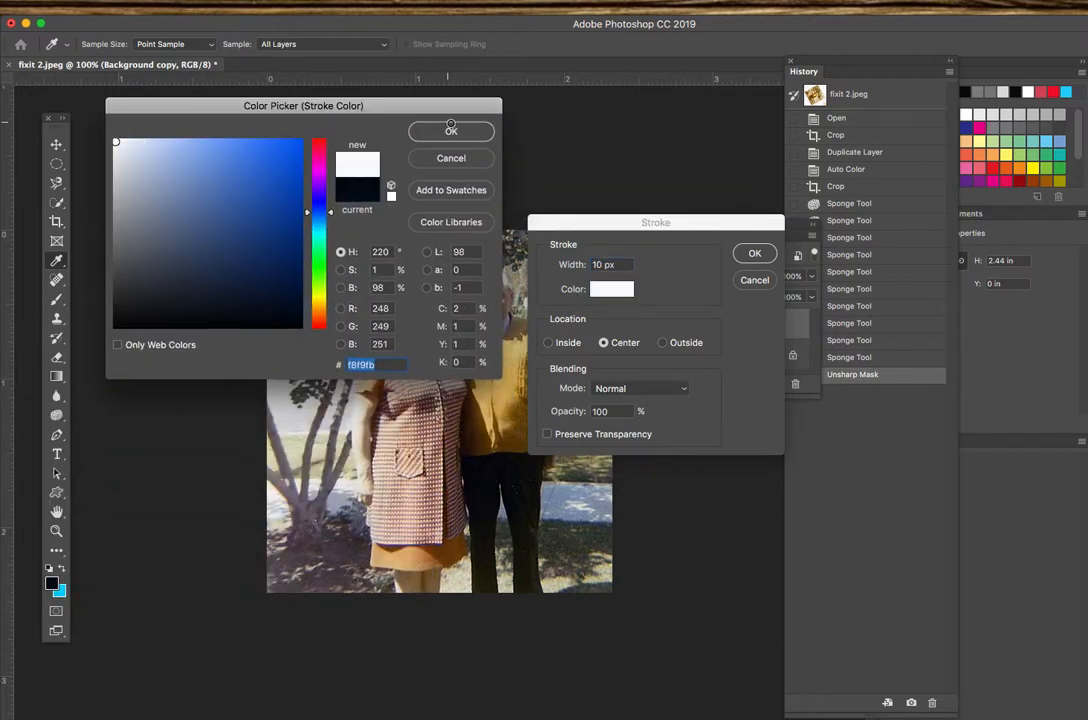
pyautogui.click(451, 131)
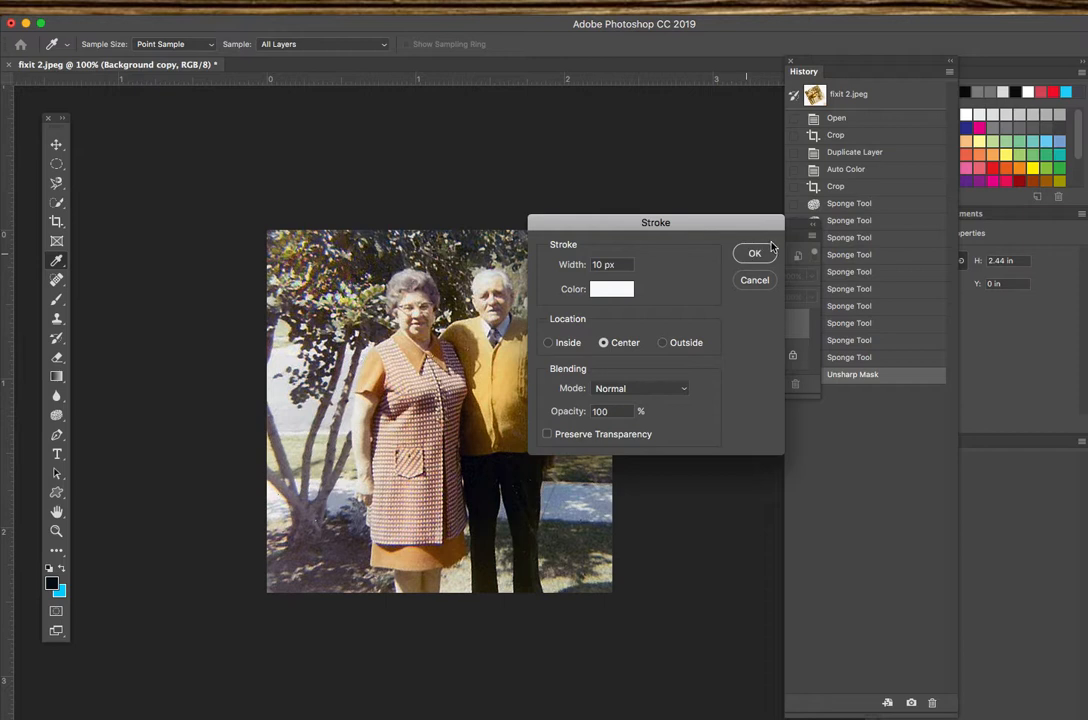
pyautogui.click(754, 252)
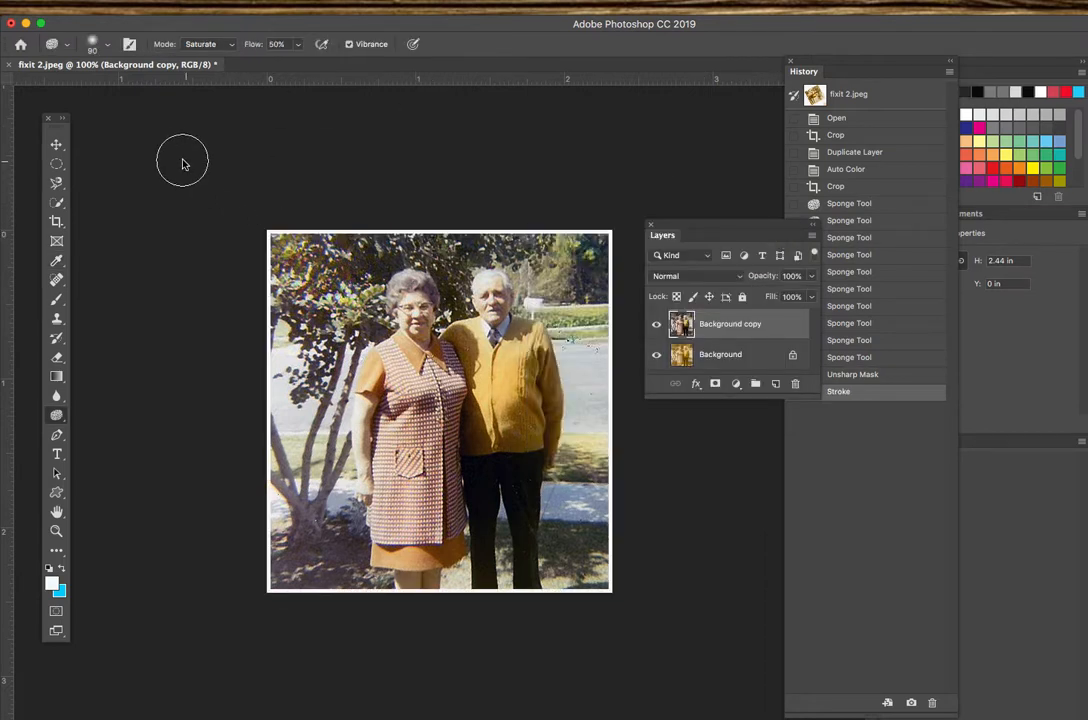
# View the photo at 100% and toggle the Background copy layer's visibility to compare it with the original
pyautogui.click(378, 2)
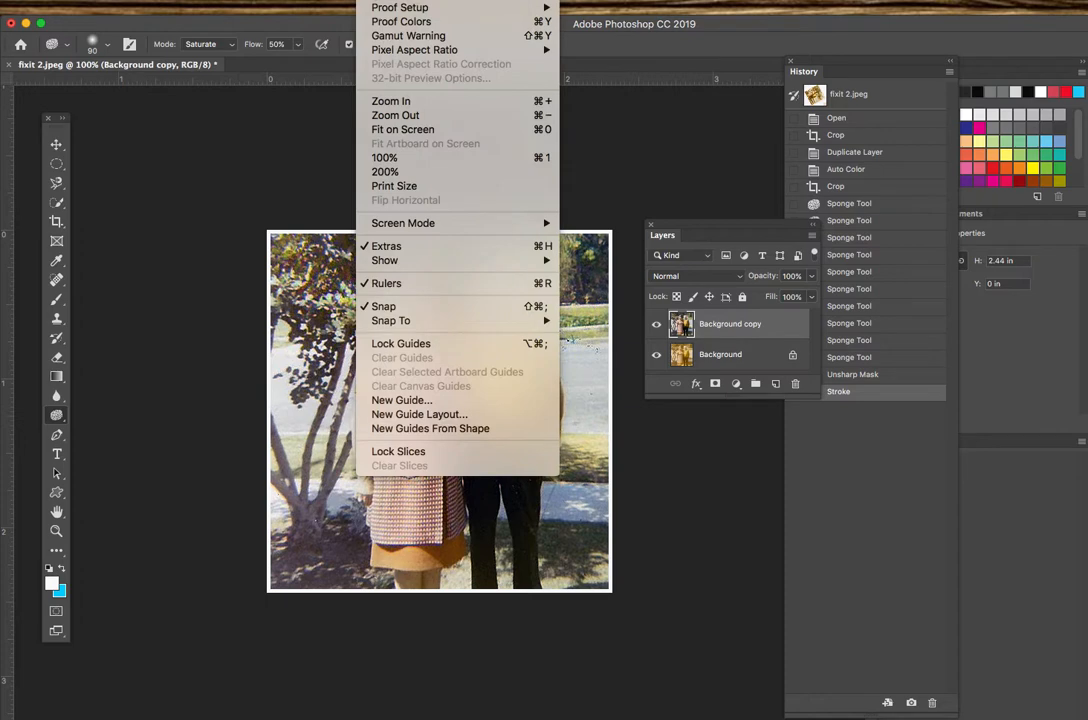
pyautogui.click(384, 157)
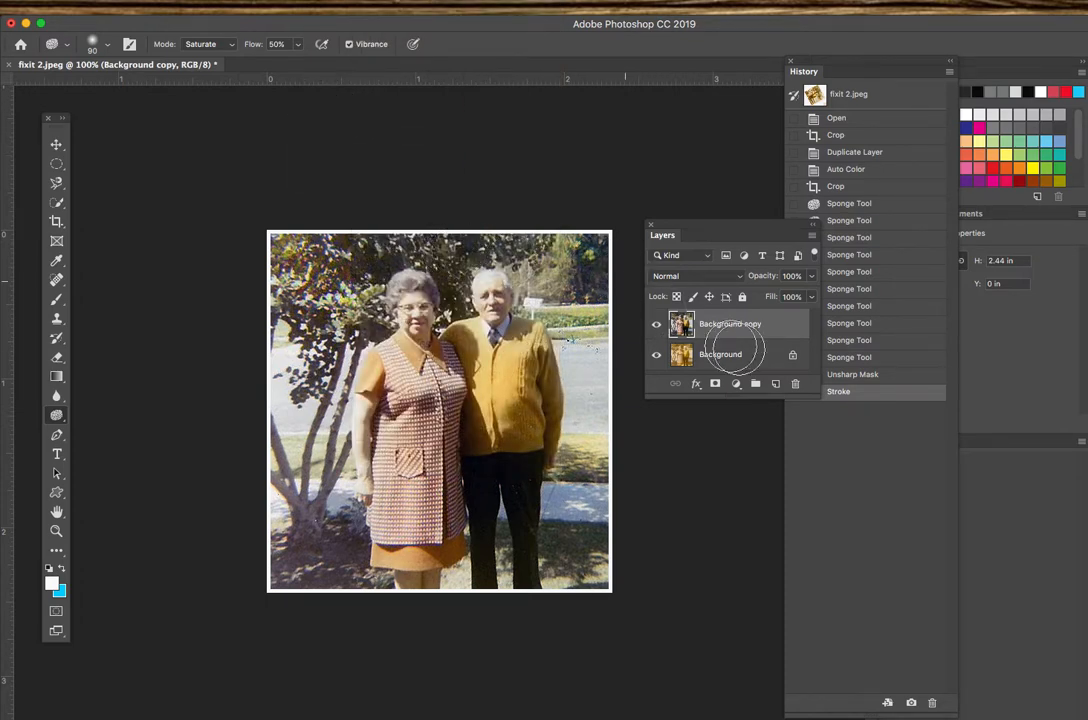
pyautogui.click(657, 327)
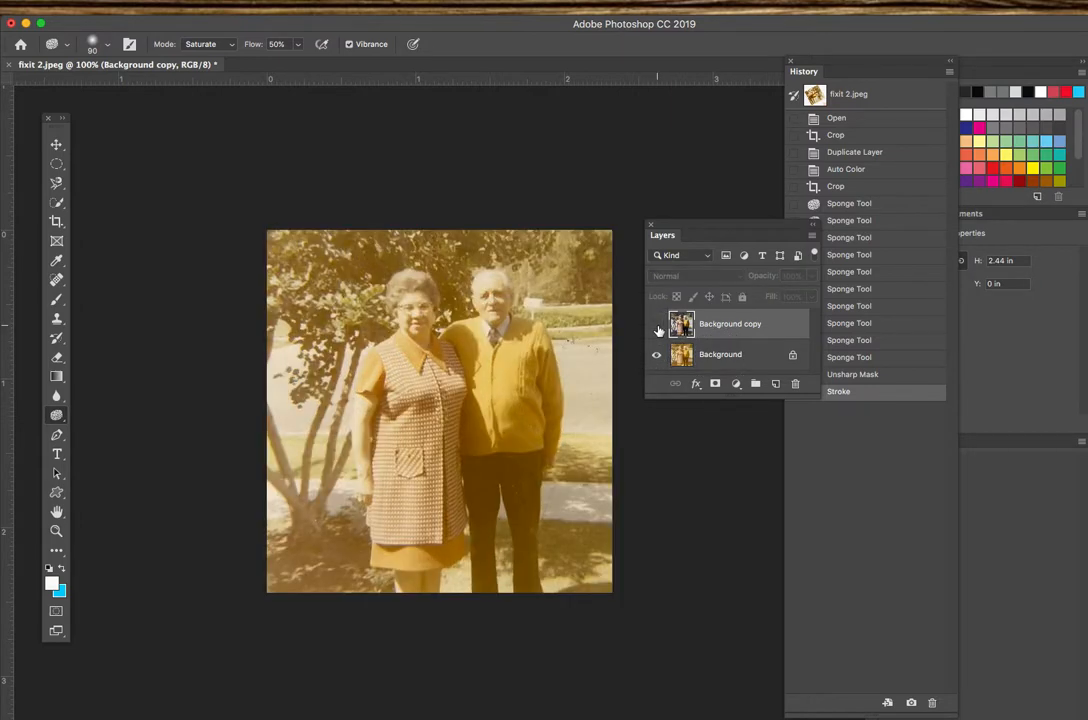
pyautogui.click(657, 328)
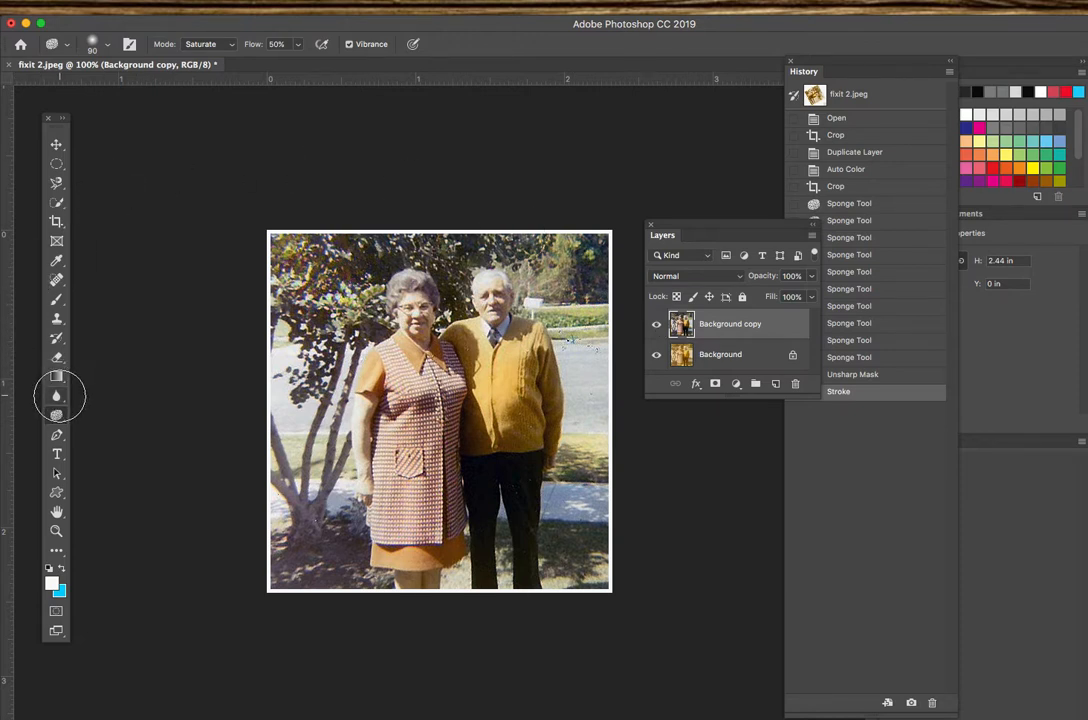
# Lighten the woman's face and hair with the Dodge tool at brush size 175, Shadows range and 50% exposure
pyautogui.click(57, 396)
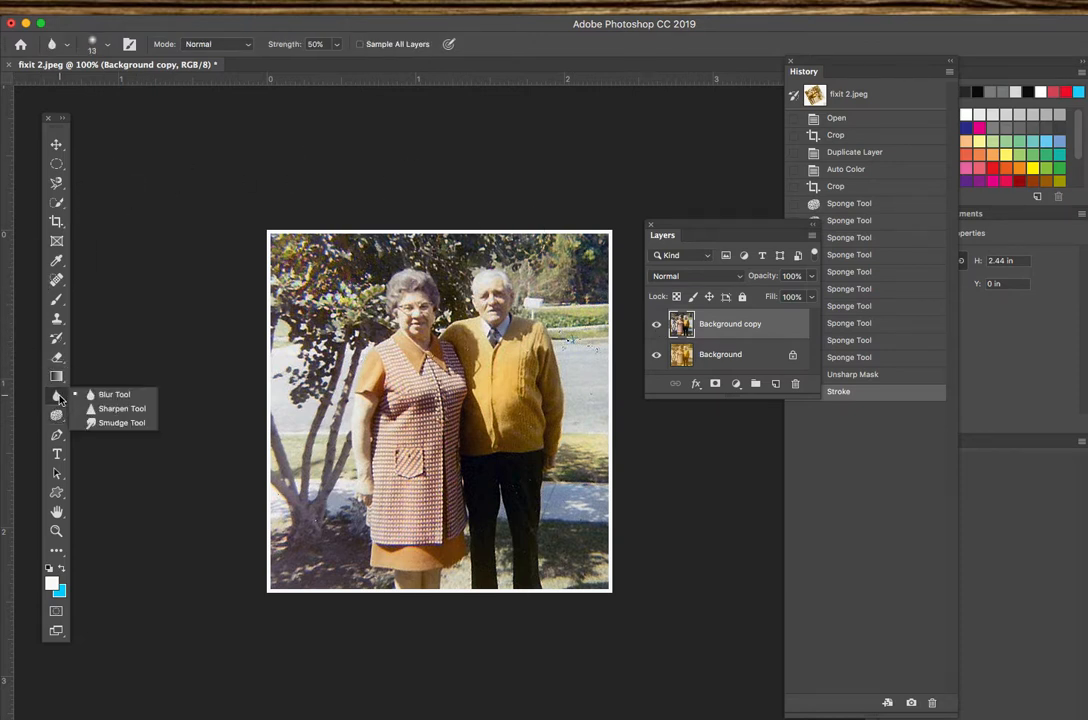
pyautogui.click(57, 415)
pyautogui.click(112, 414)
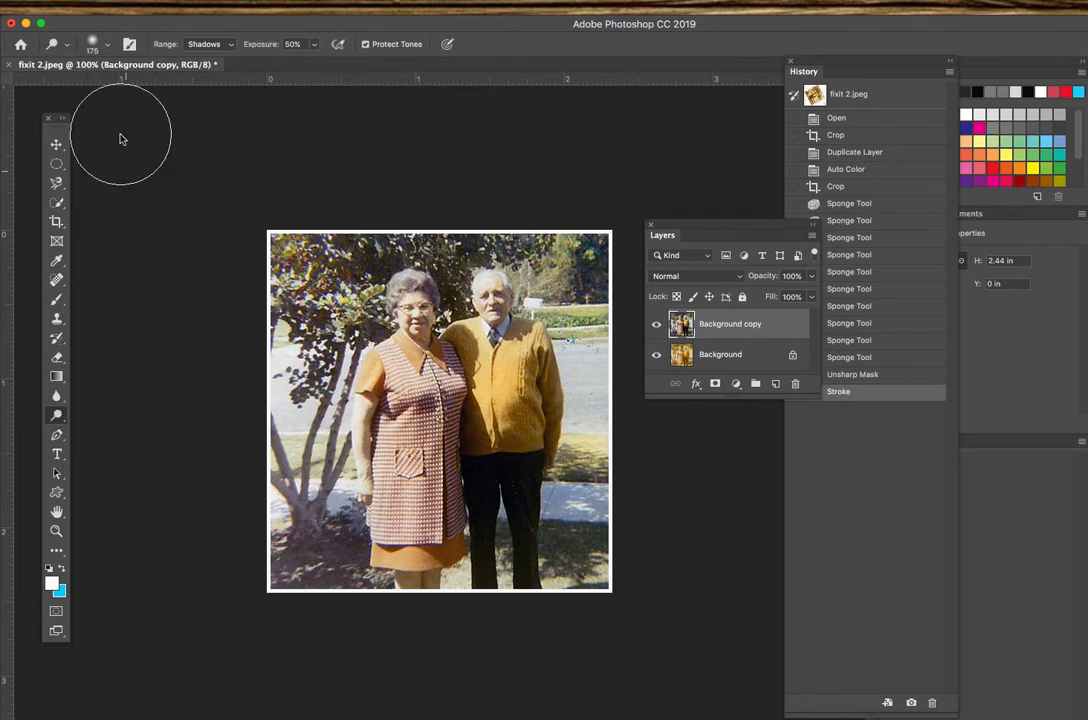
pyautogui.click(415, 310)
pyautogui.click(419, 264)
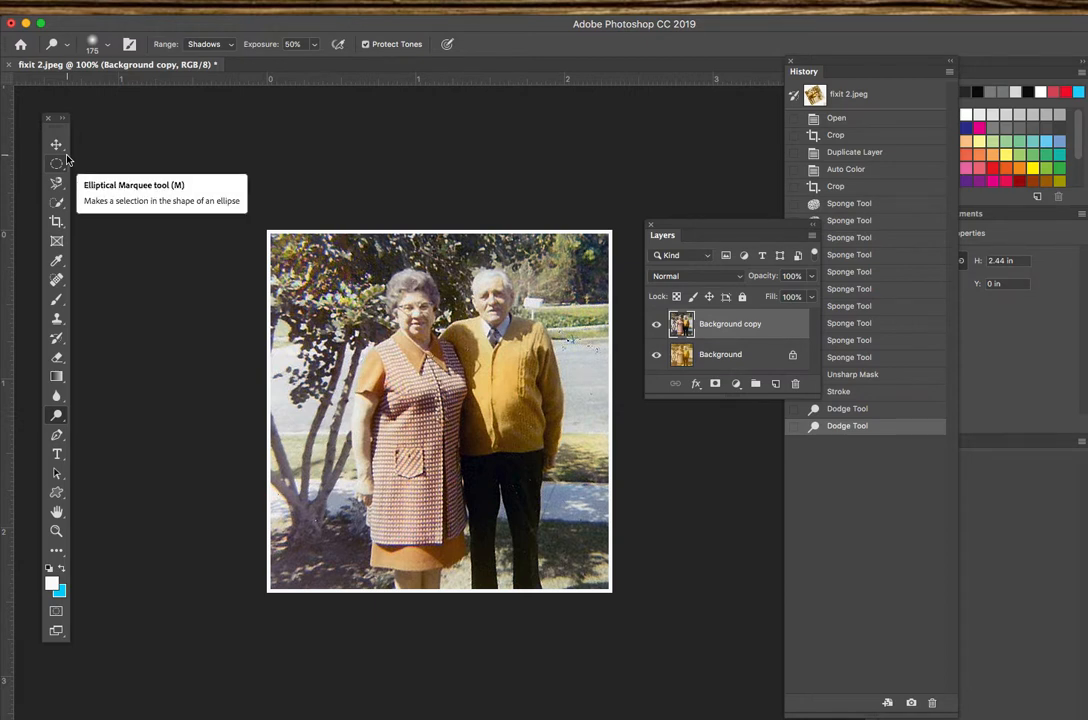
pyautogui.click(57, 146)
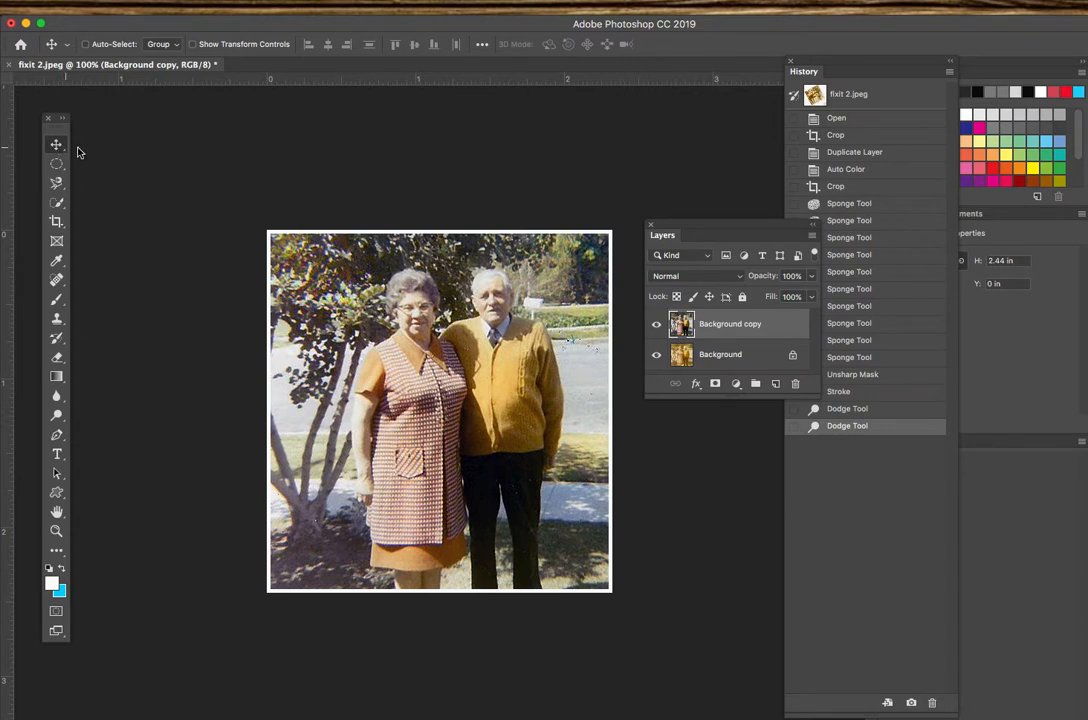